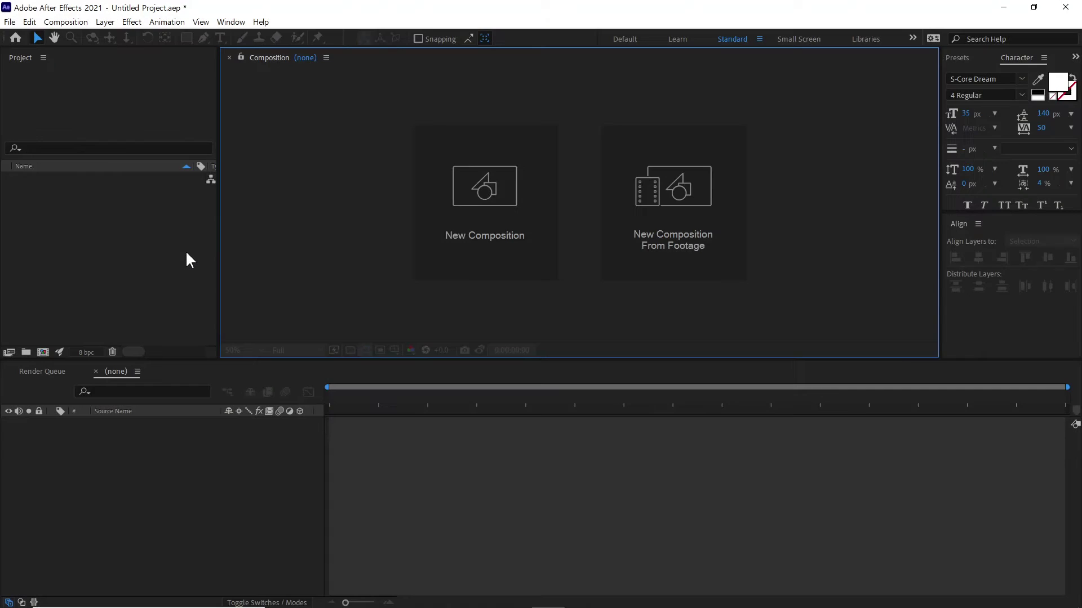
Step: Create Comp 1 with the HDV/HDTV 720 29.97 preset (1280×720) and a 0;00;03;00 duration
click(480, 188)
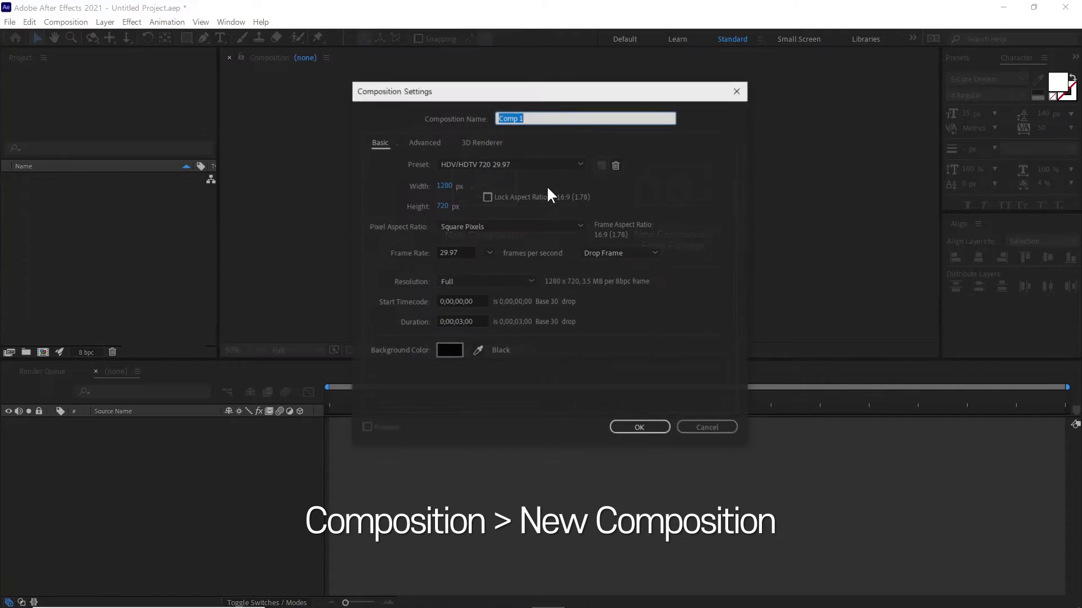
click(473, 322)
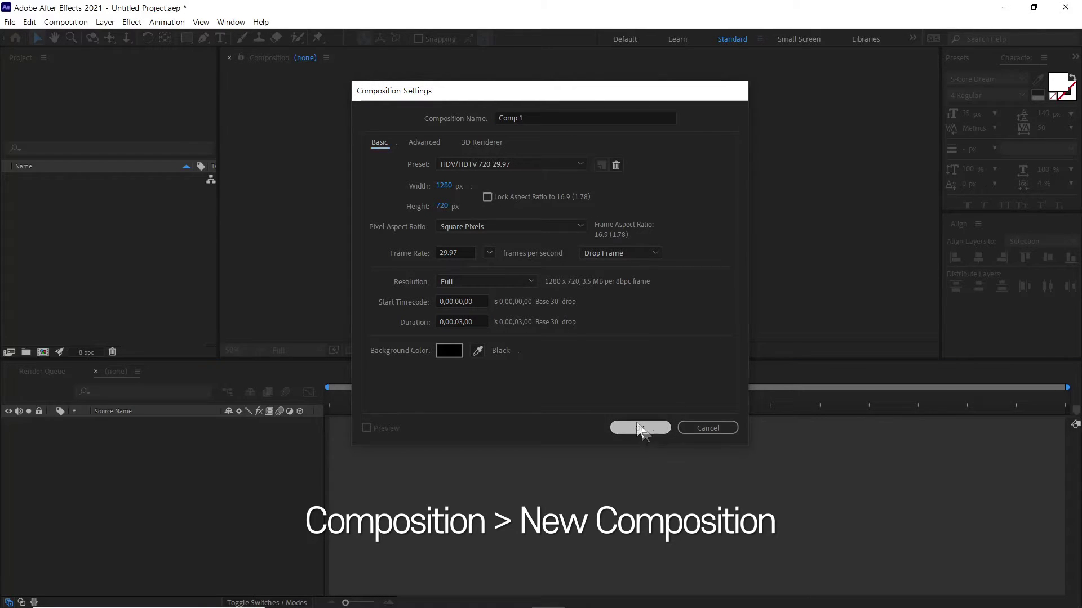
click(640, 428)
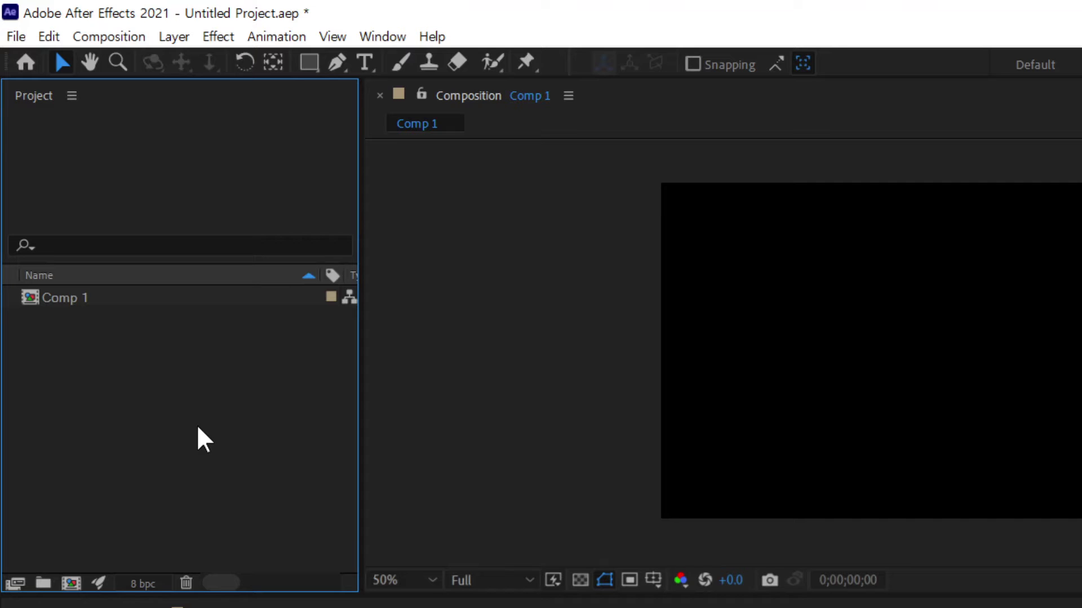
Step: Bring up the Import File dialog through File > Import > File..
click(16, 37)
mouse_move(160, 302)
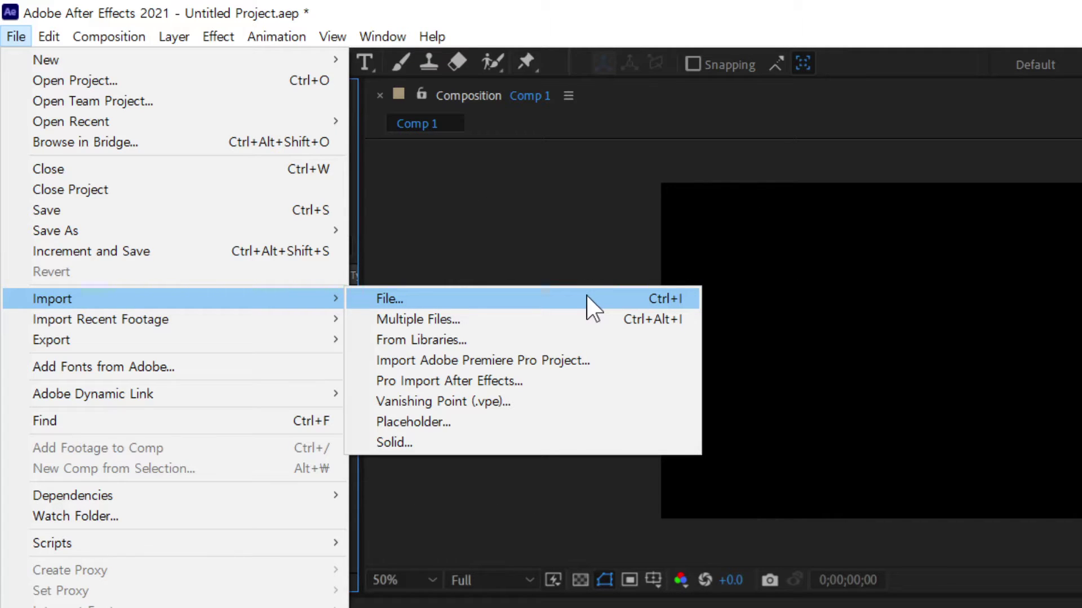
click(601, 297)
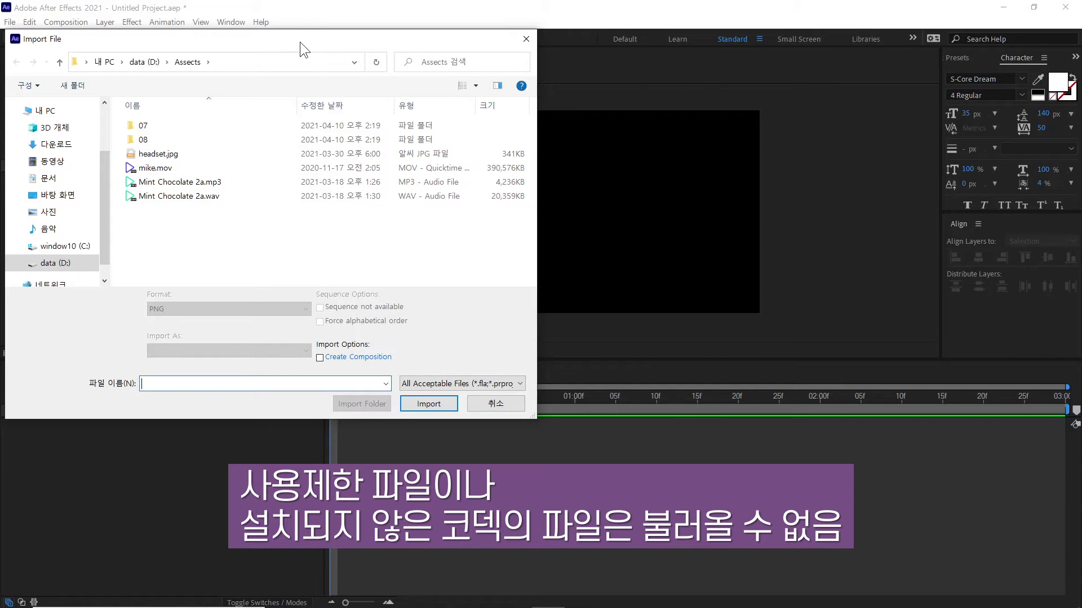
Step: Move the Import File dialog down and to the right, then select the 08 folder
drag(300, 41, 356, 59)
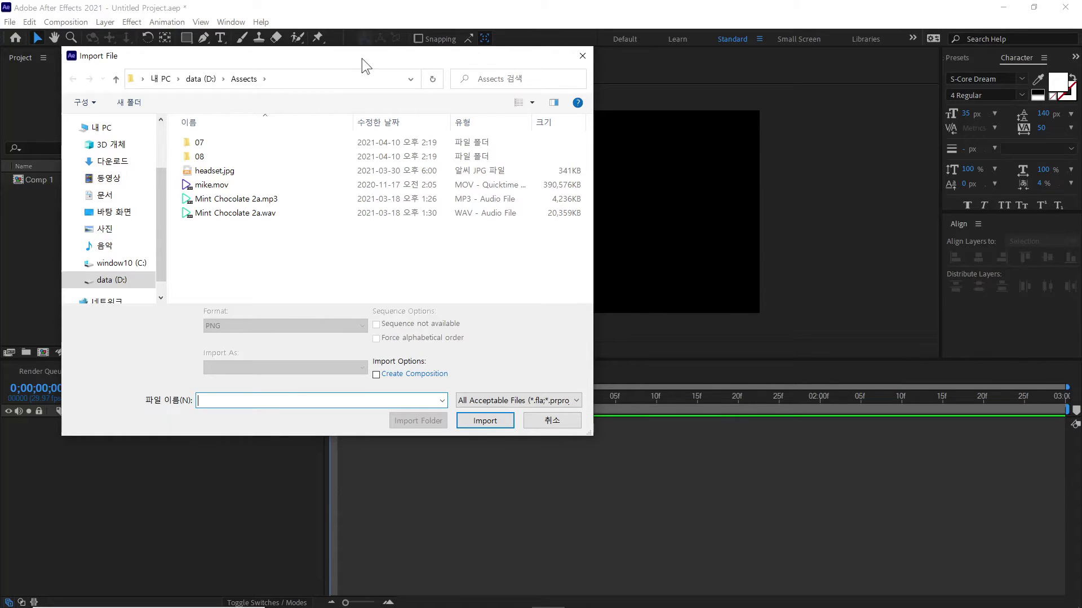
click(222, 159)
Step: Select headset.jpg in the file list and keep its Import As option on Footage
mouse_move(312, 255)
mouse_down()
mouse_move(210, 141)
mouse_move(220, 155)
mouse_up()
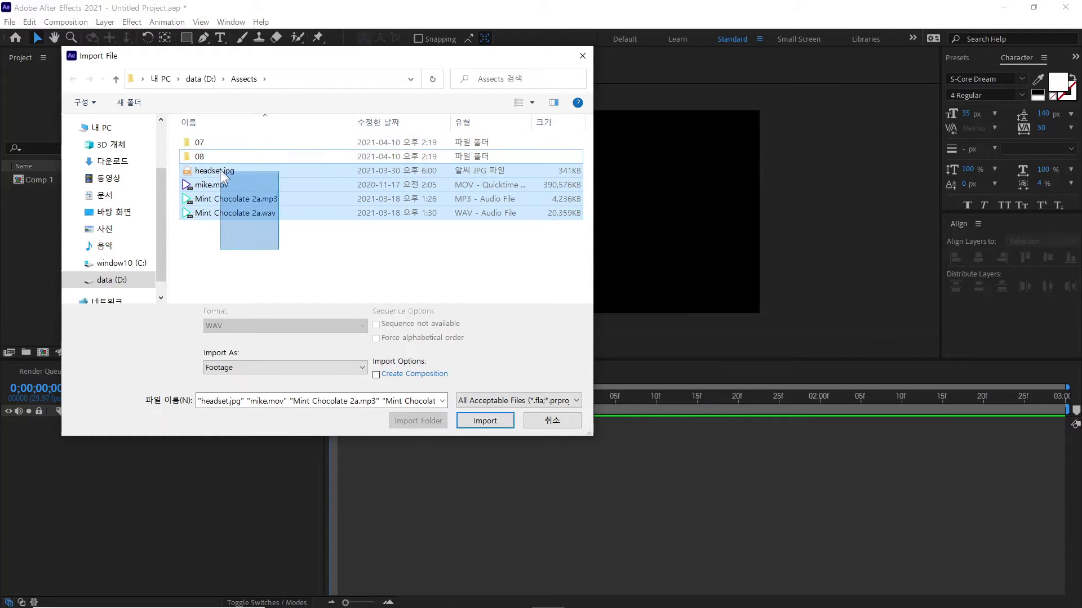
click(222, 170)
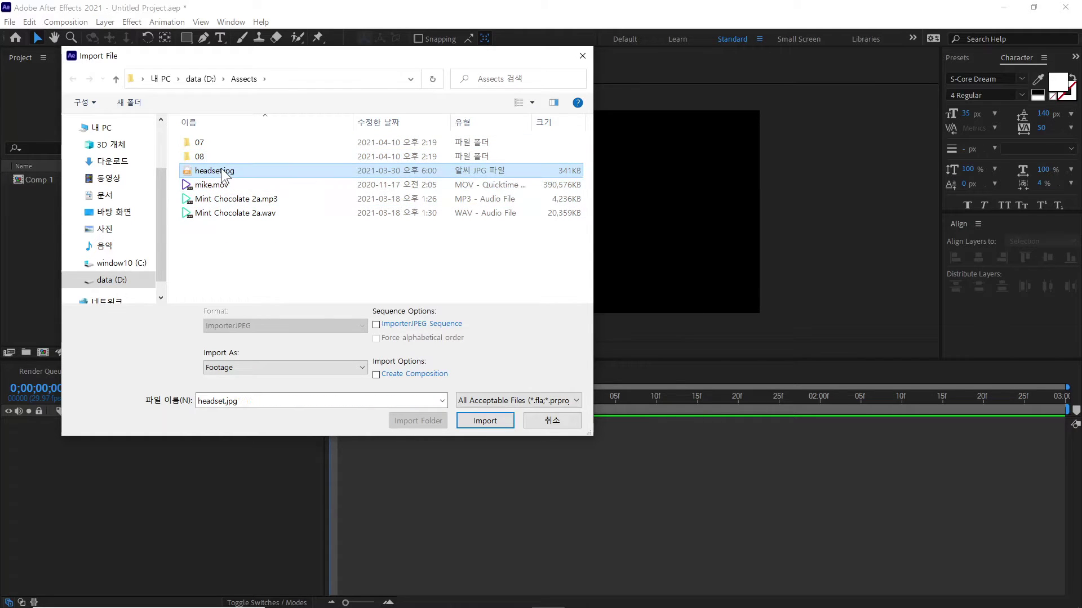
click(253, 185)
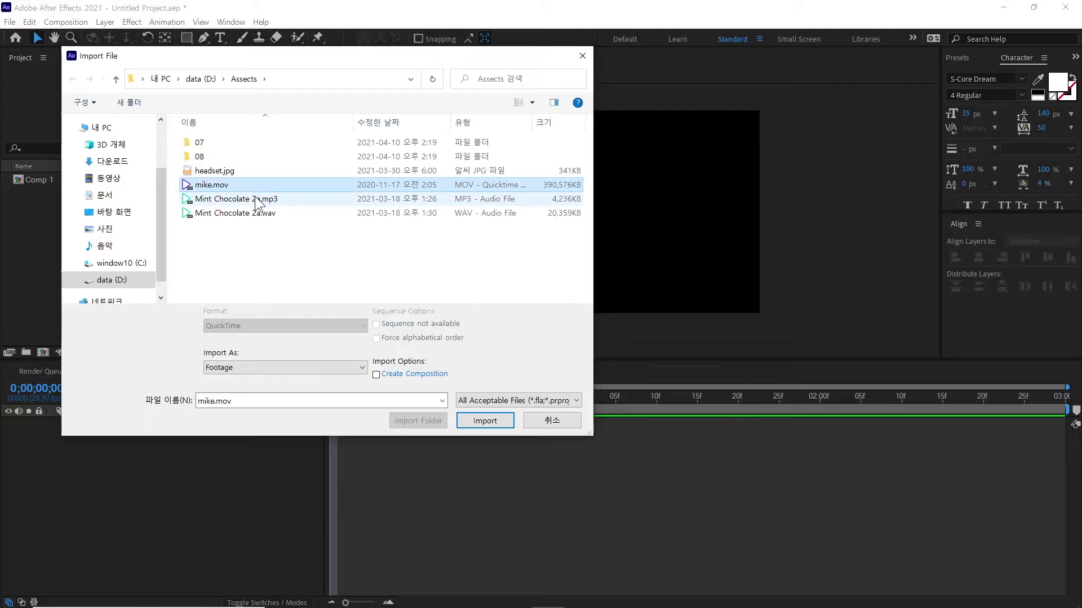
click(258, 199)
click(271, 237)
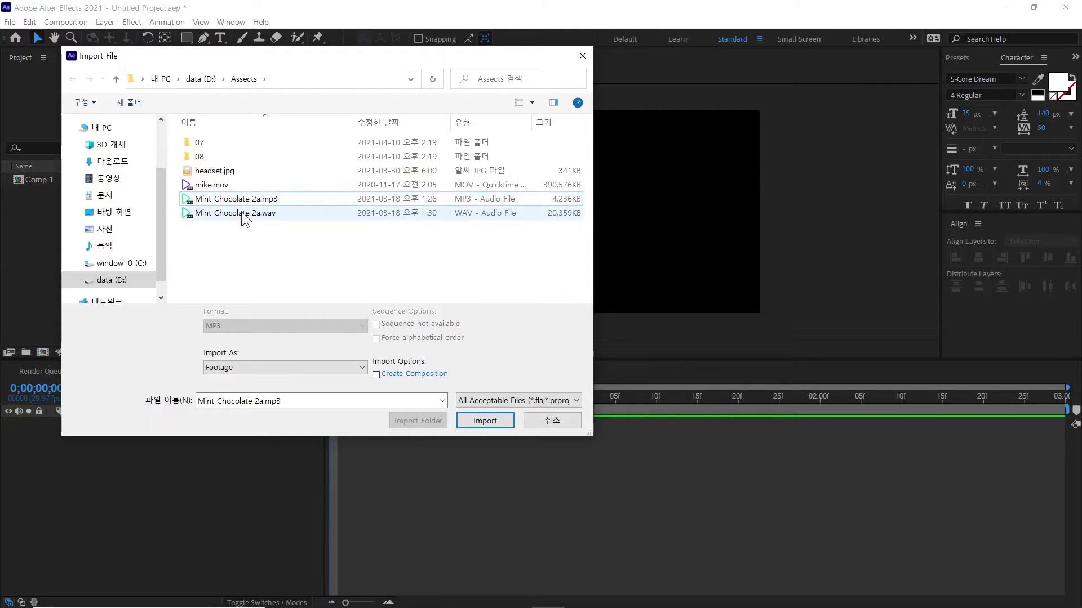
click(228, 172)
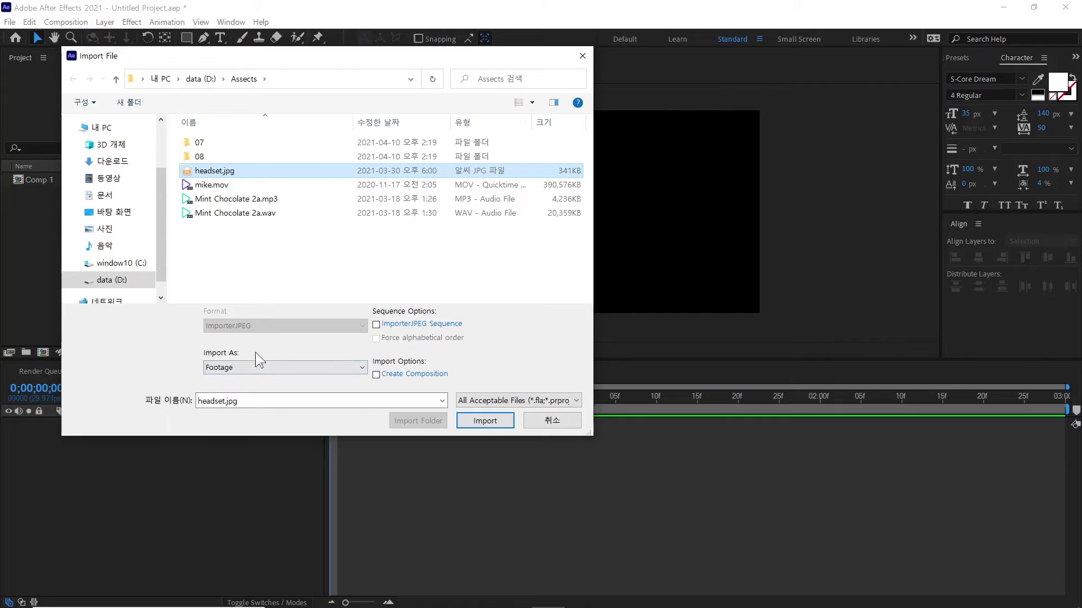
click(272, 366)
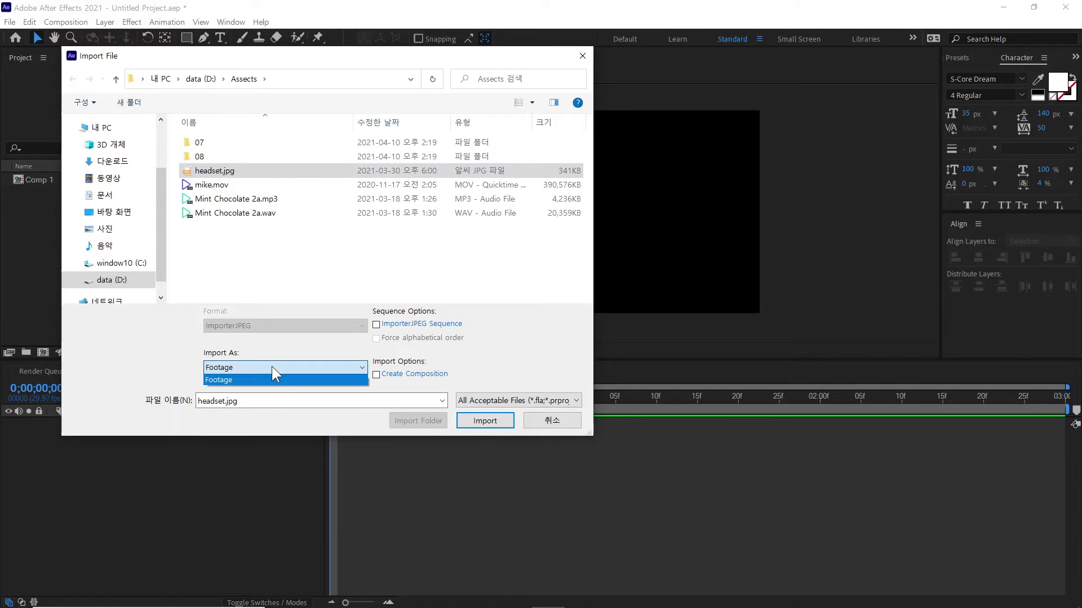
click(284, 345)
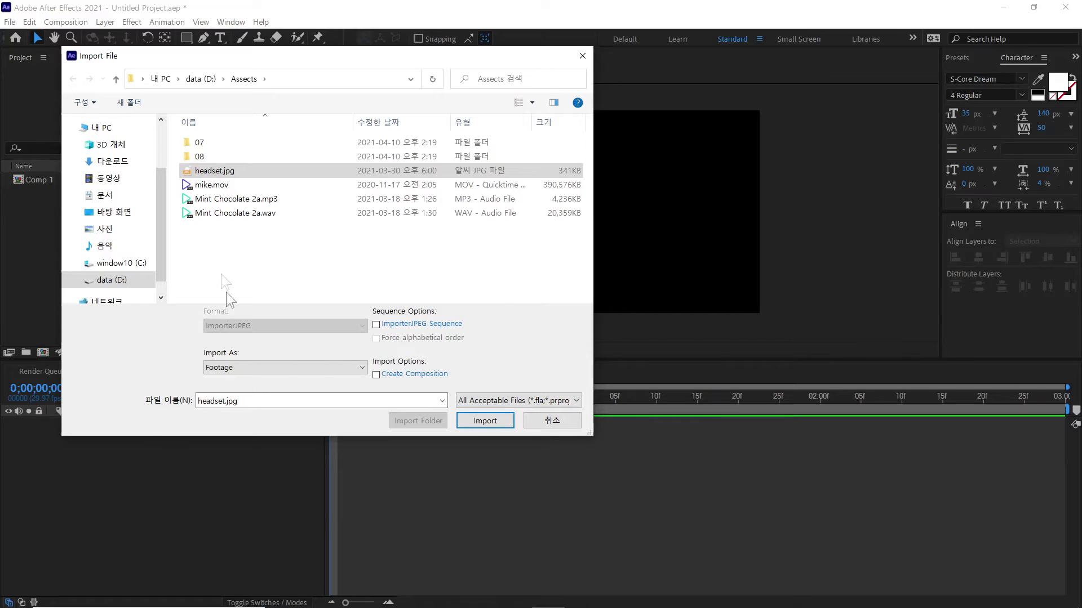
Step: Import headset.jpg into the project as footage
click(226, 186)
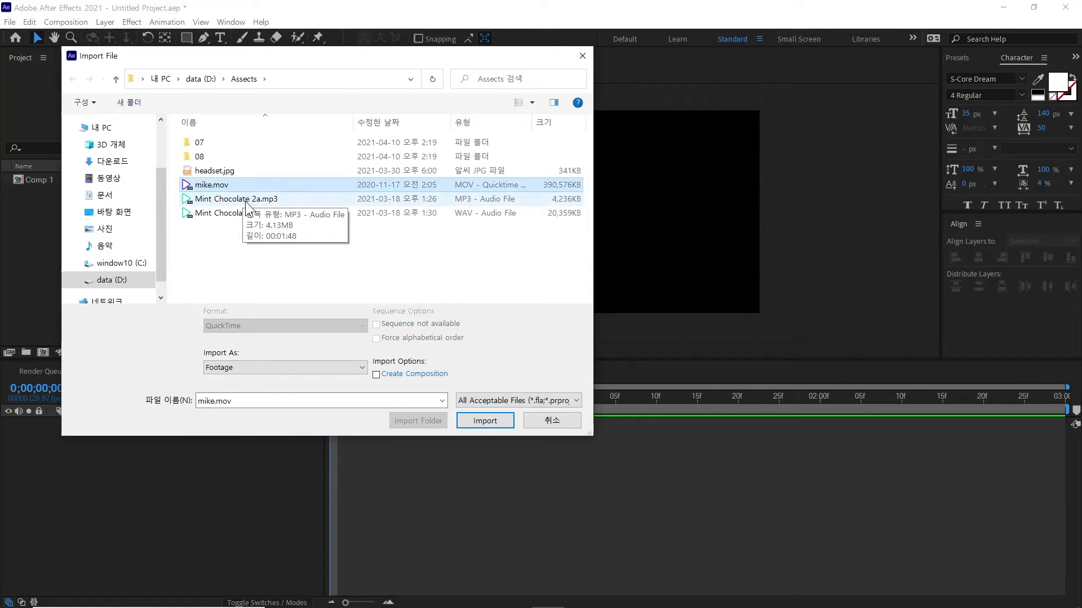
click(245, 200)
click(240, 212)
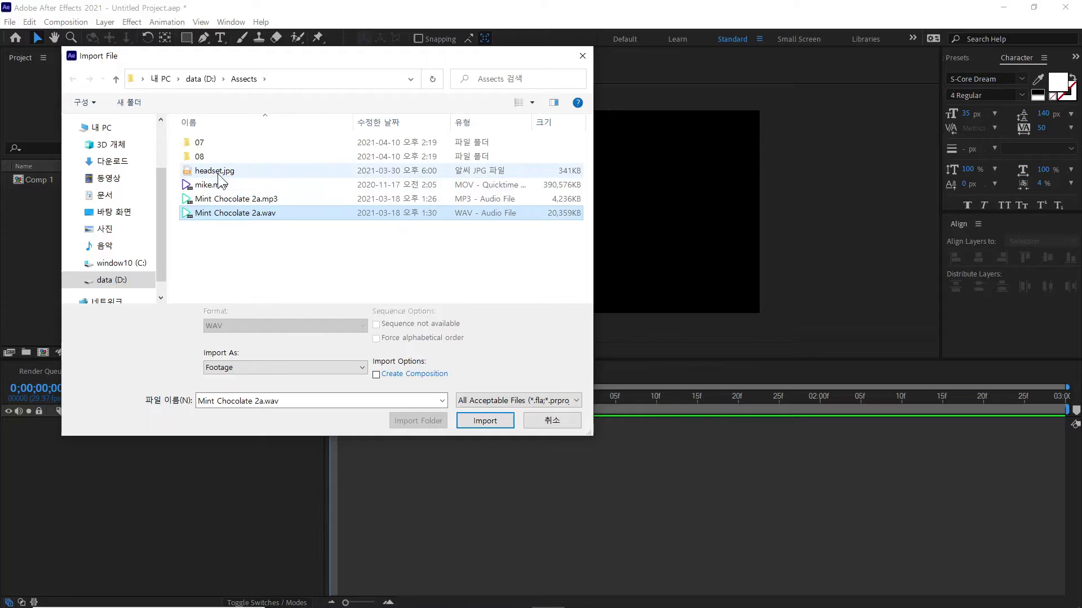
click(215, 171)
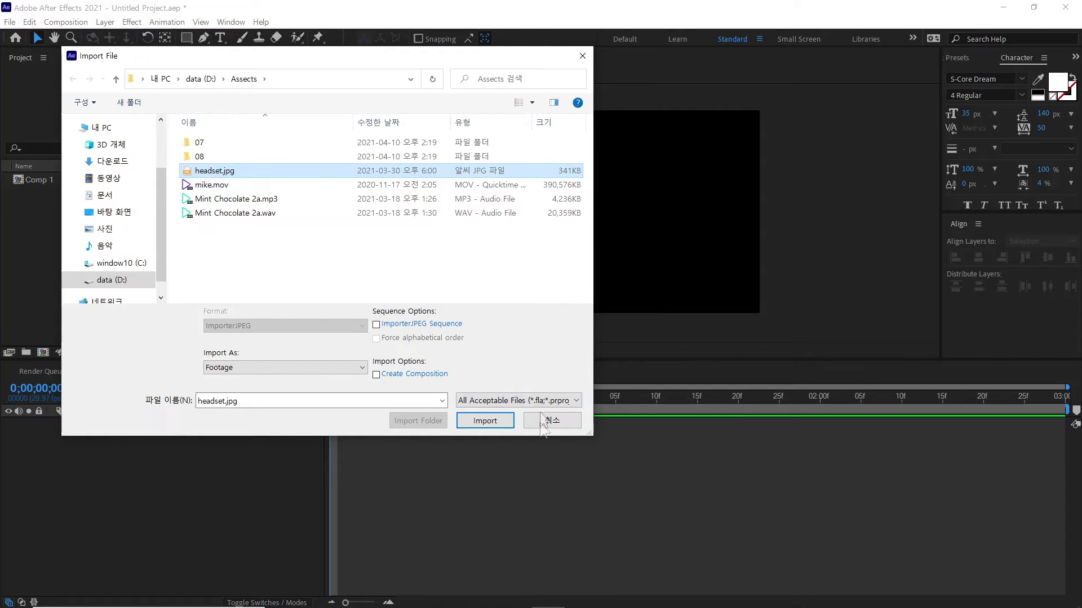
click(496, 423)
Step: Toggle headset.jpg's selection in the Project panel, then reopen the Import File dialog
click(62, 225)
click(52, 192)
click(103, 223)
double_click(107, 224)
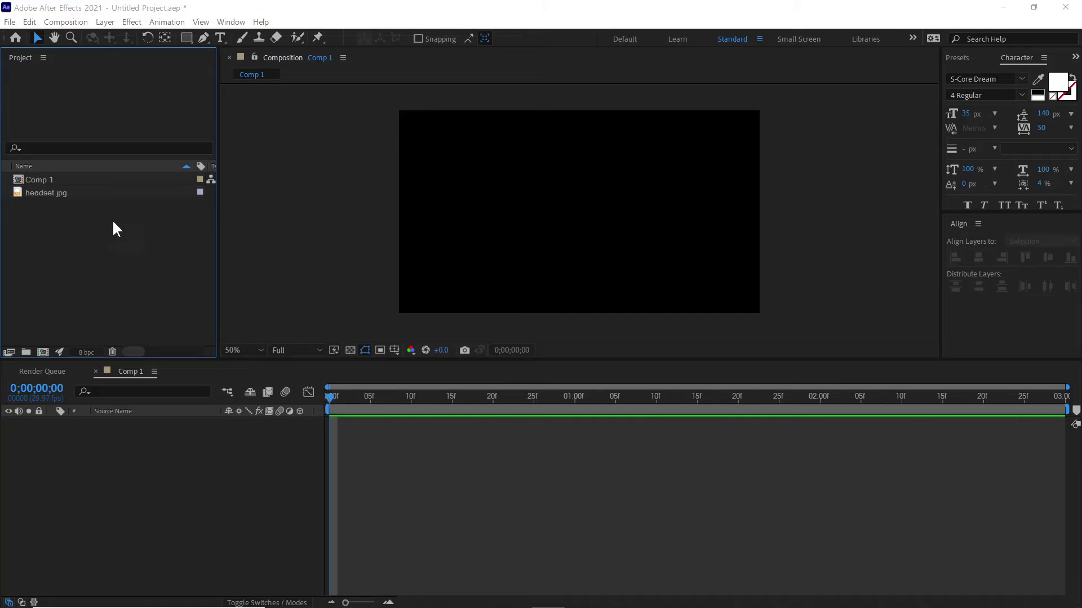
click(497, 403)
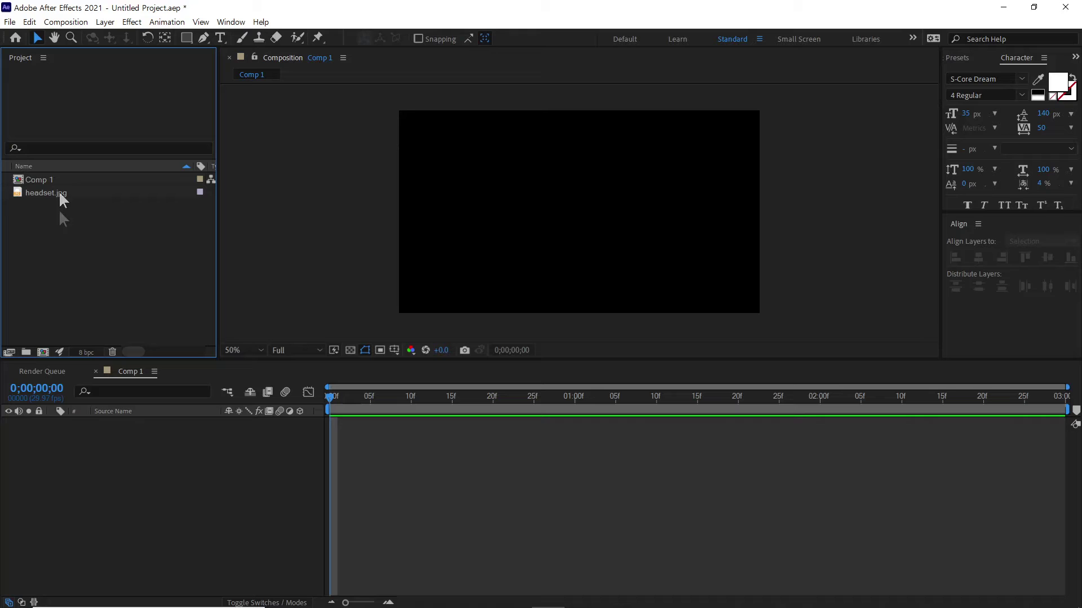
click(18, 23)
mouse_move(37, 179)
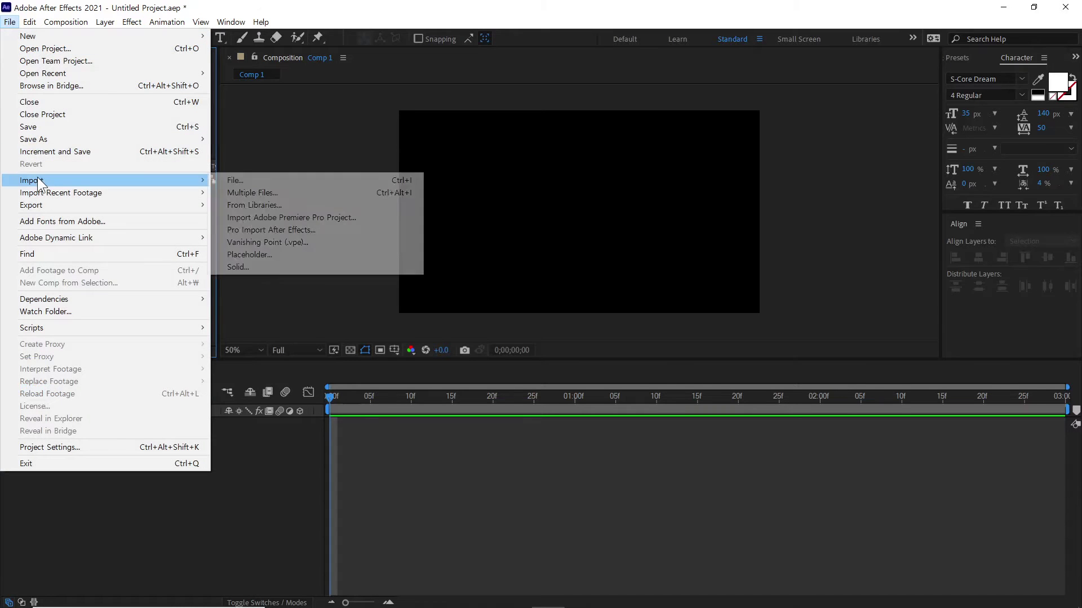
click(285, 151)
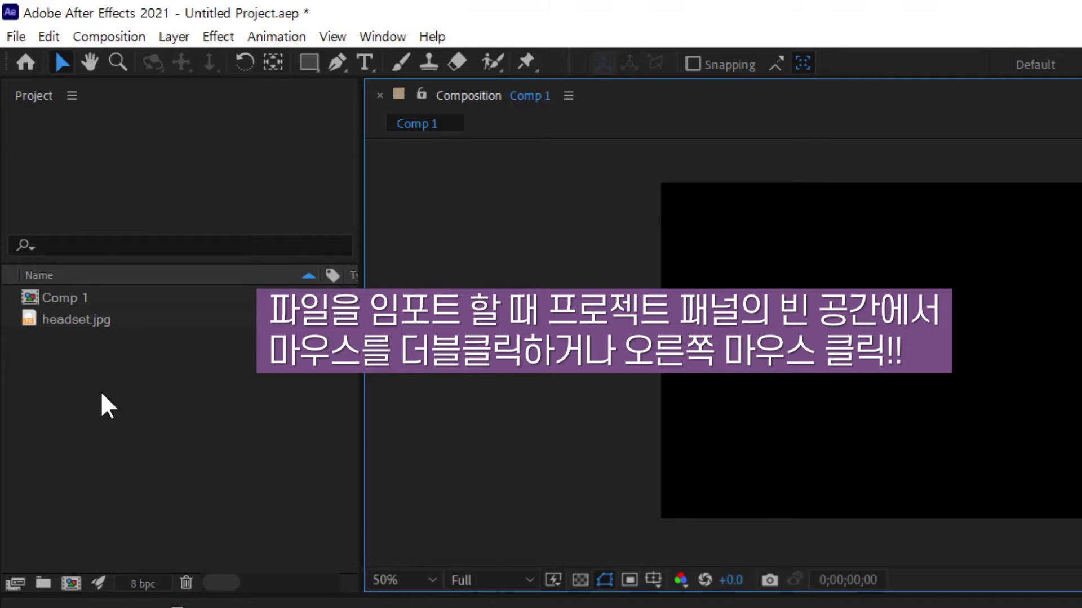
right_click(124, 388)
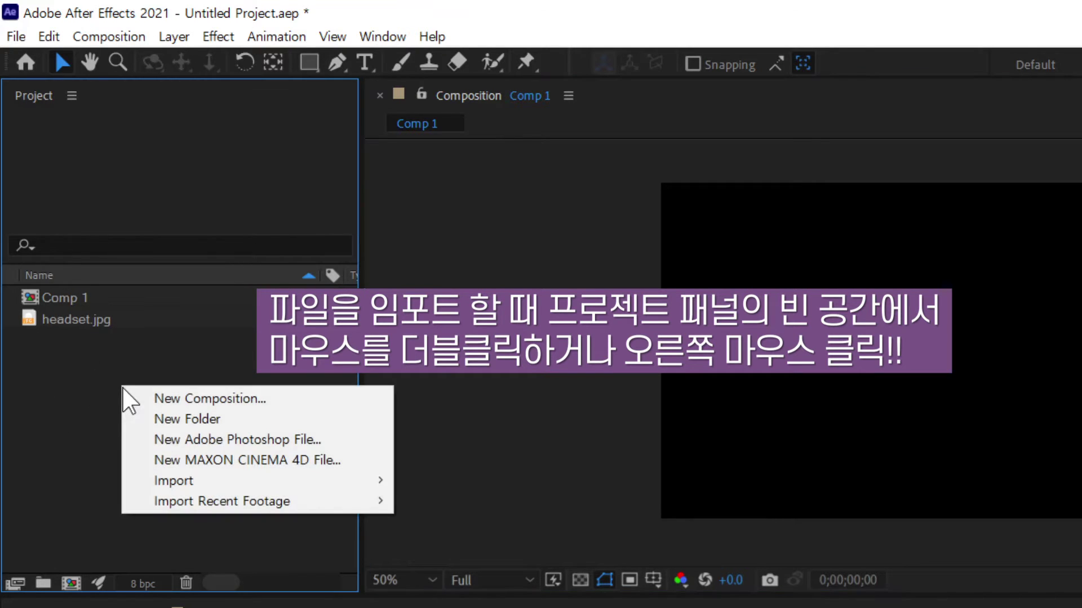
mouse_move(144, 482)
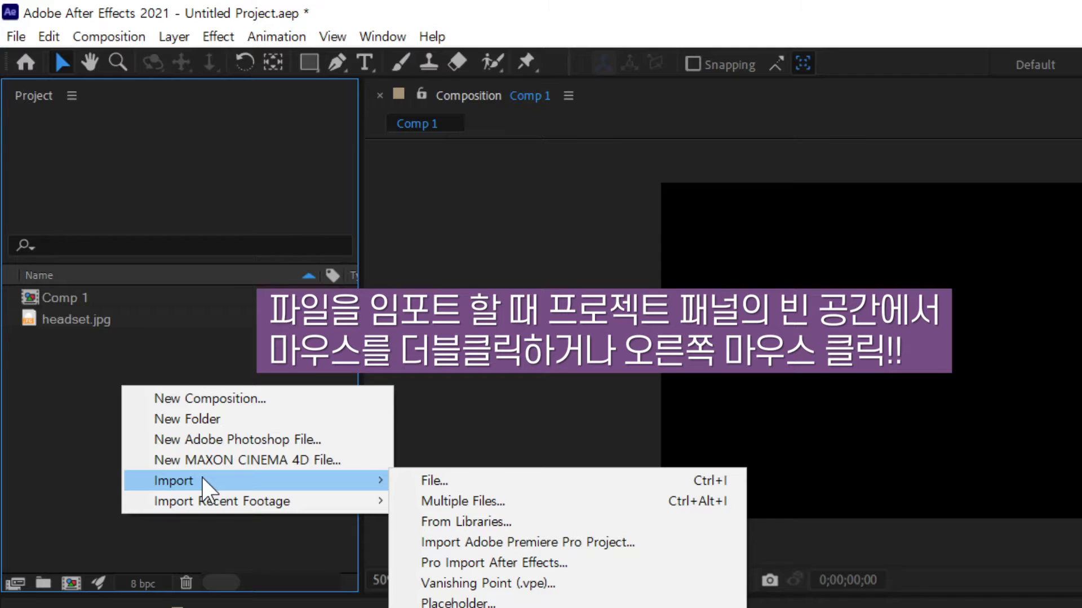
click(90, 463)
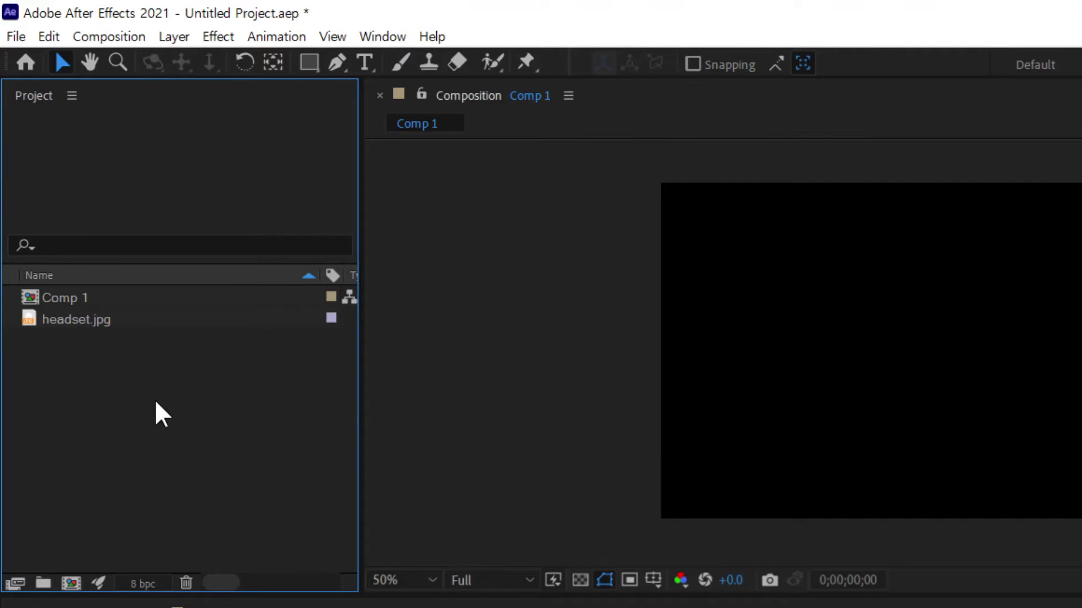
Step: Import the Mint Chocolate 2a.wav audio file into the project
double_click(183, 375)
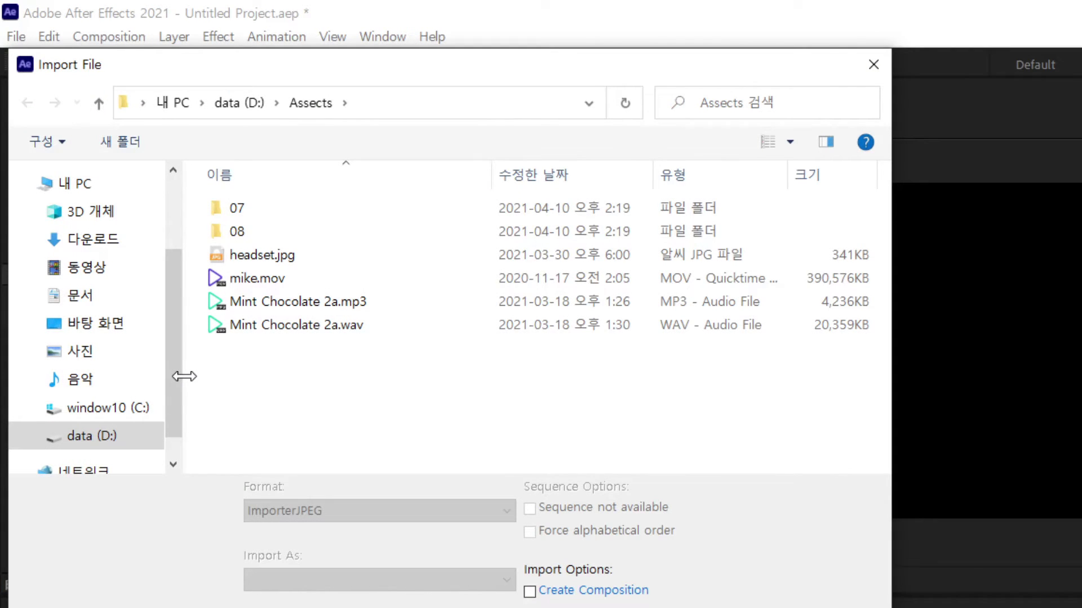
click(226, 302)
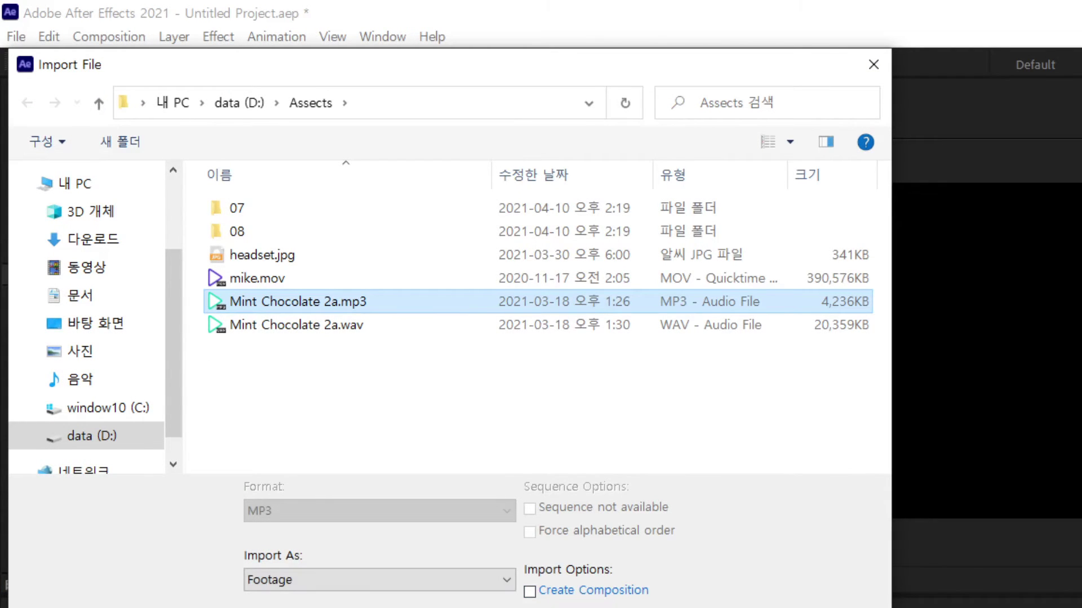
double_click(350, 326)
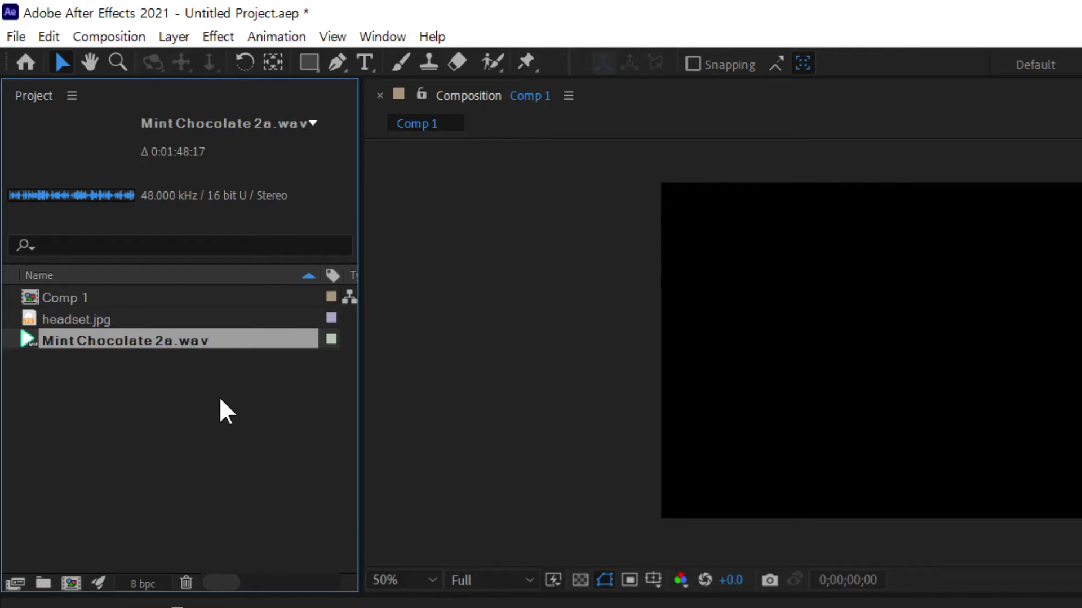
click(217, 409)
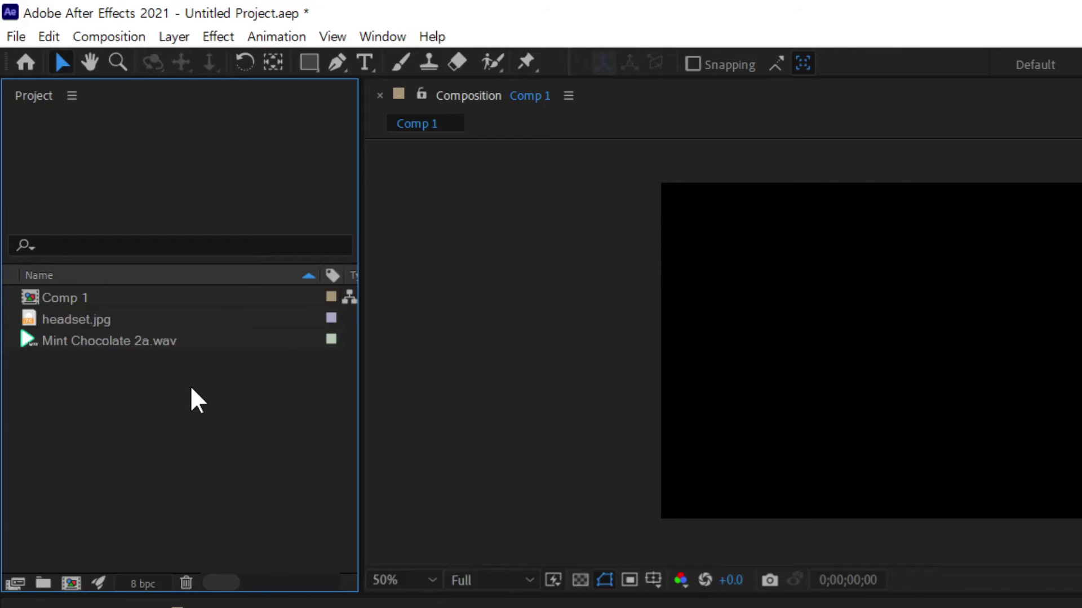
Step: Import mike.mov, then reopen the import dialog with folder 07 selected
double_click(190, 386)
click(287, 278)
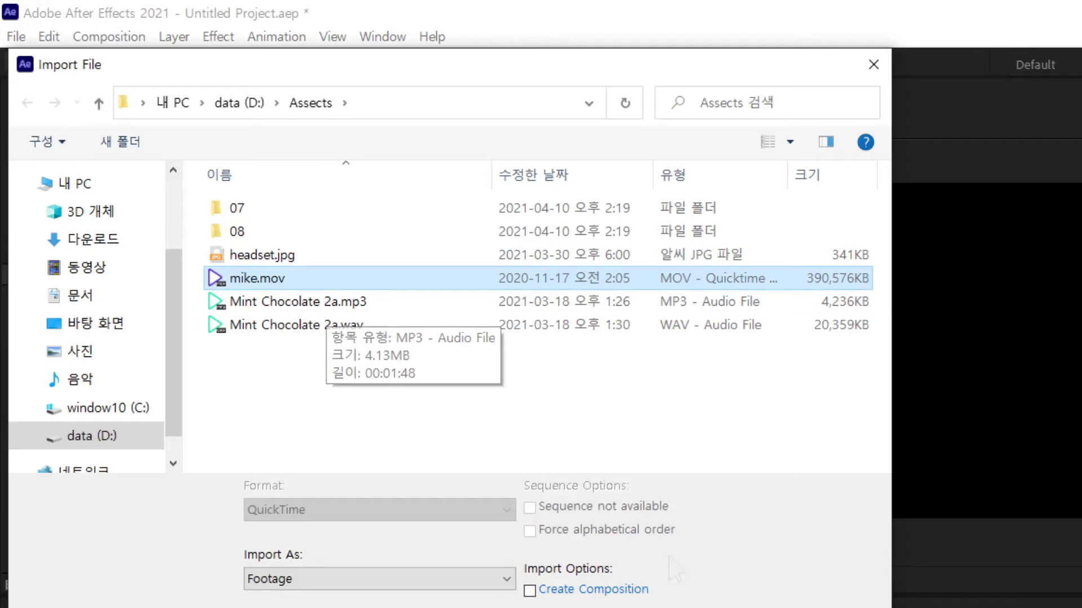
double_click(287, 278)
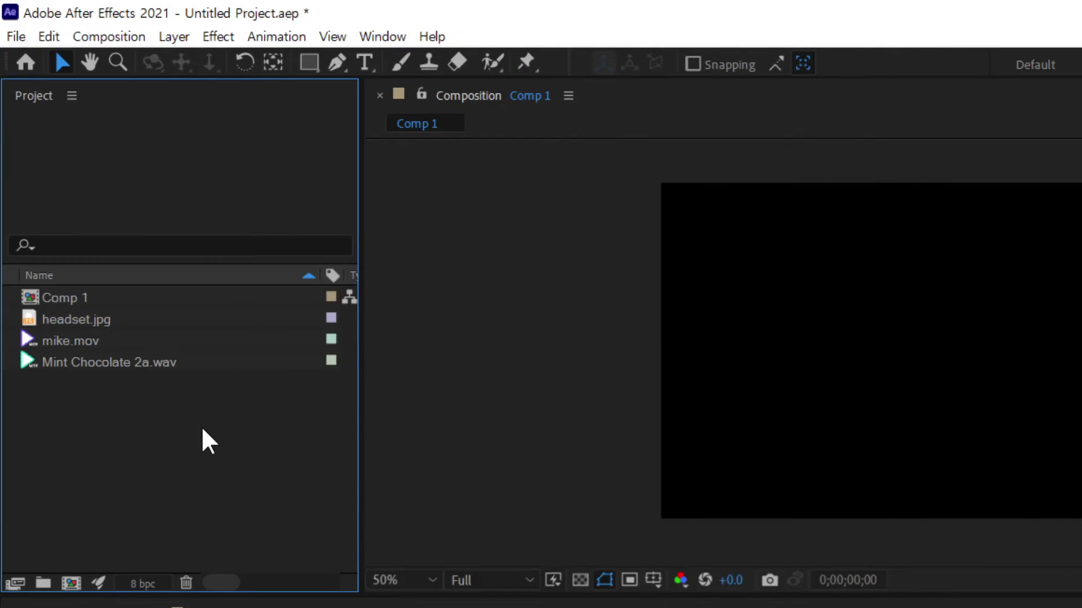
double_click(284, 384)
click(241, 211)
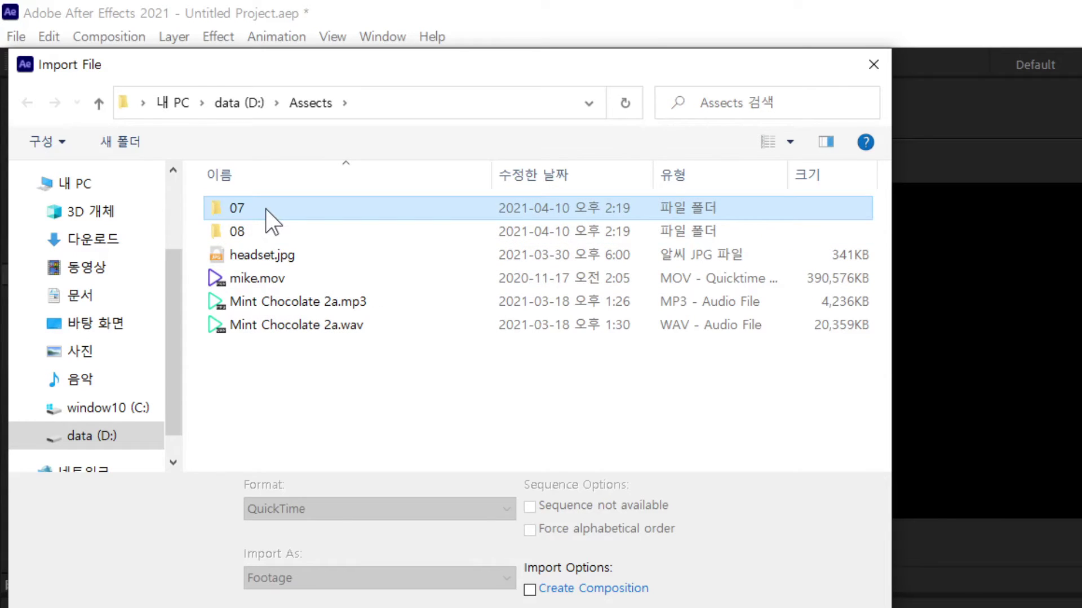
Step: Open folder 07 and switch its file view to List
double_click(270, 215)
click(290, 265)
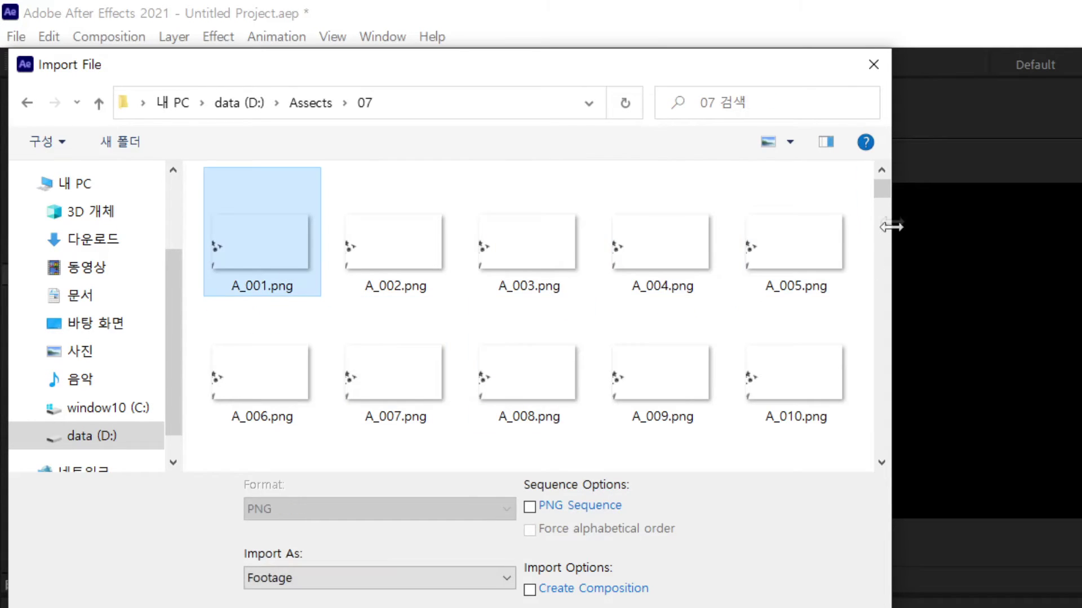
mouse_move(883, 191)
mouse_down()
mouse_move(888, 229)
mouse_move(898, 164)
mouse_up()
right_click(859, 171)
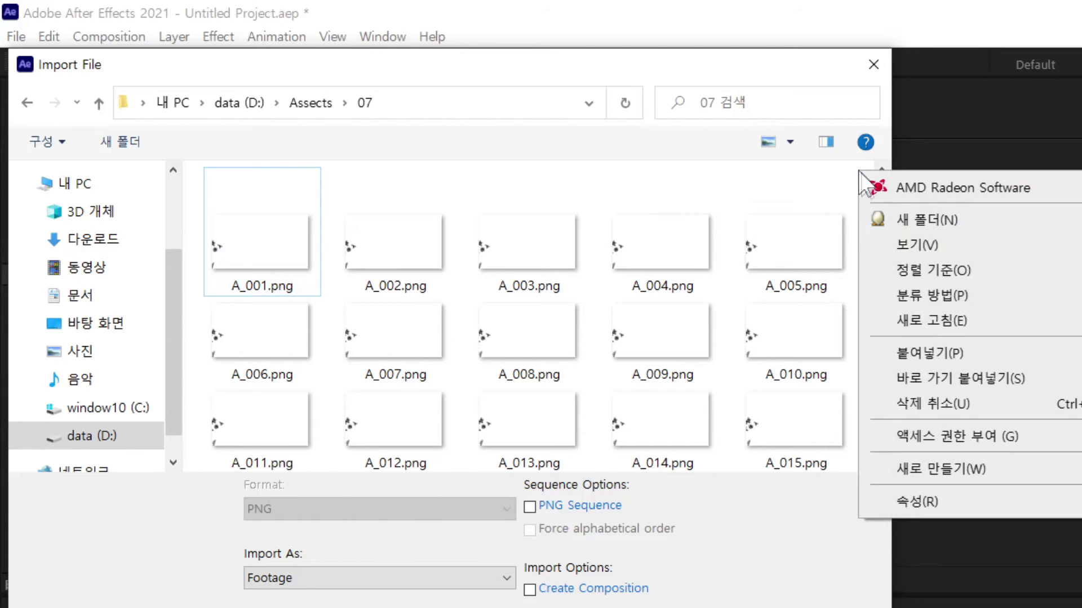
click(960, 293)
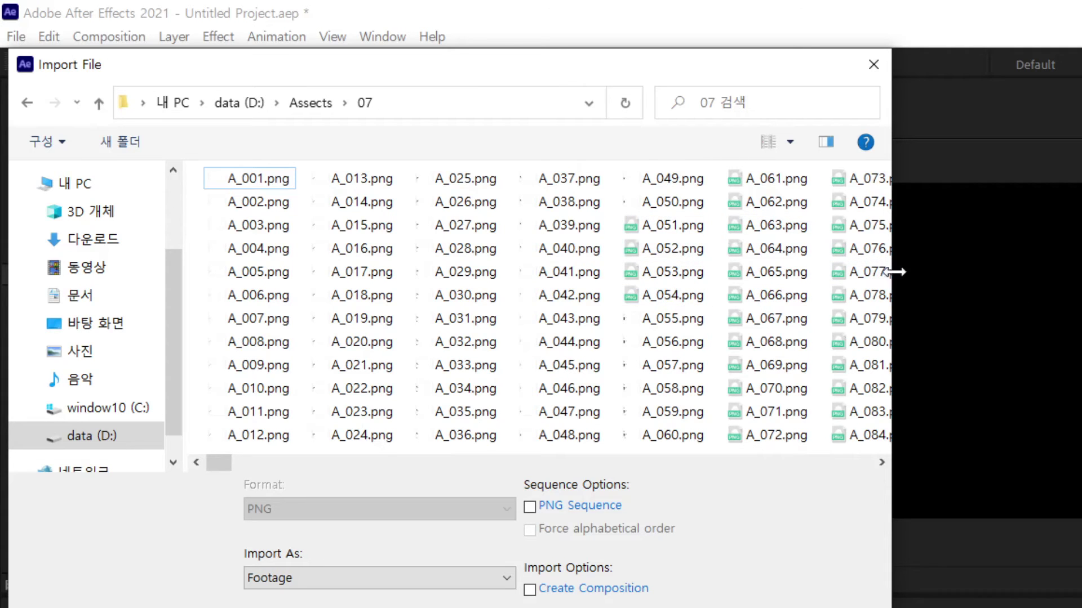
Step: Widen the import dialog, select A_001.png, and reposition the dialog to reveal the project
drag(898, 271, 1081, 271)
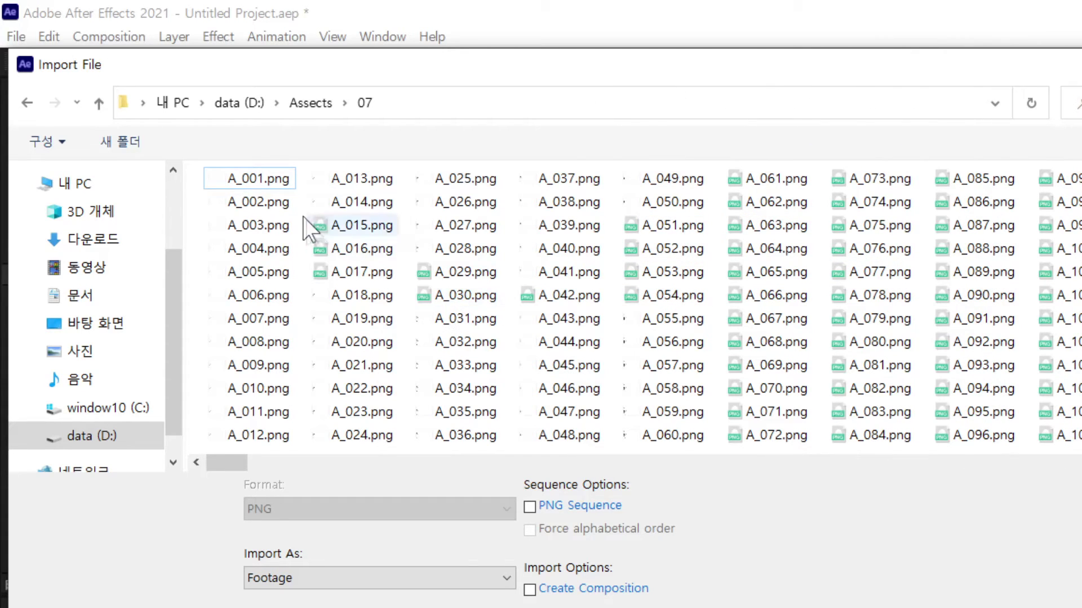
click(243, 181)
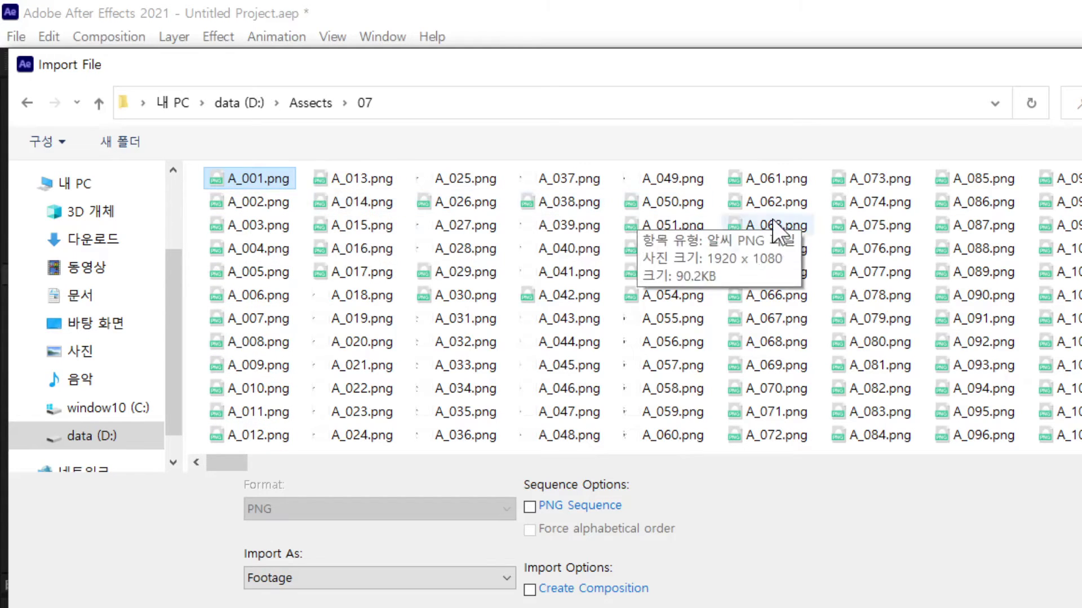
drag(242, 462, 1026, 462)
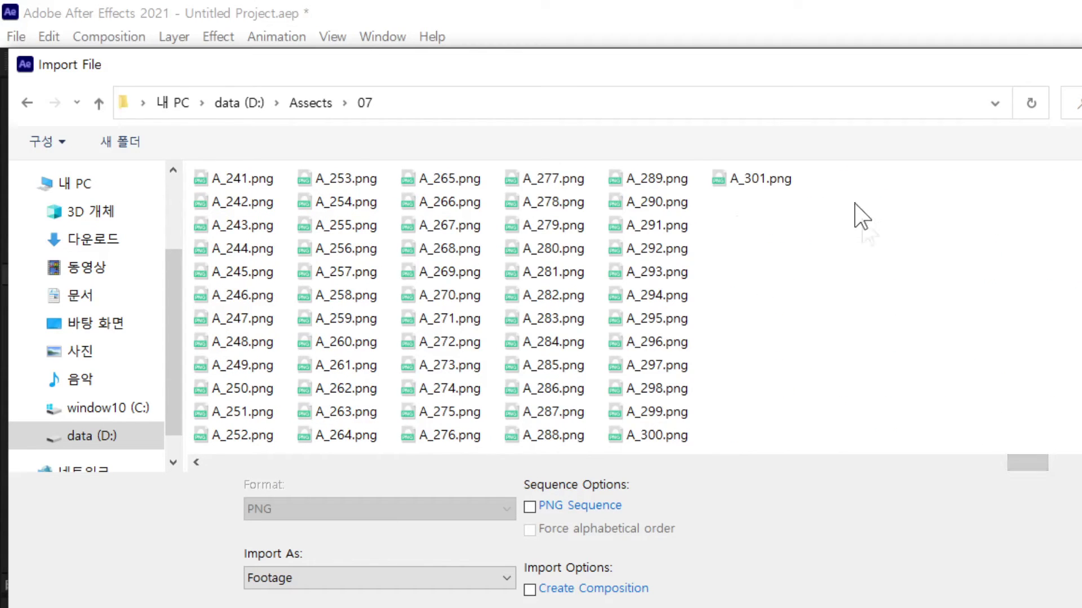
drag(1040, 466, 183, 463)
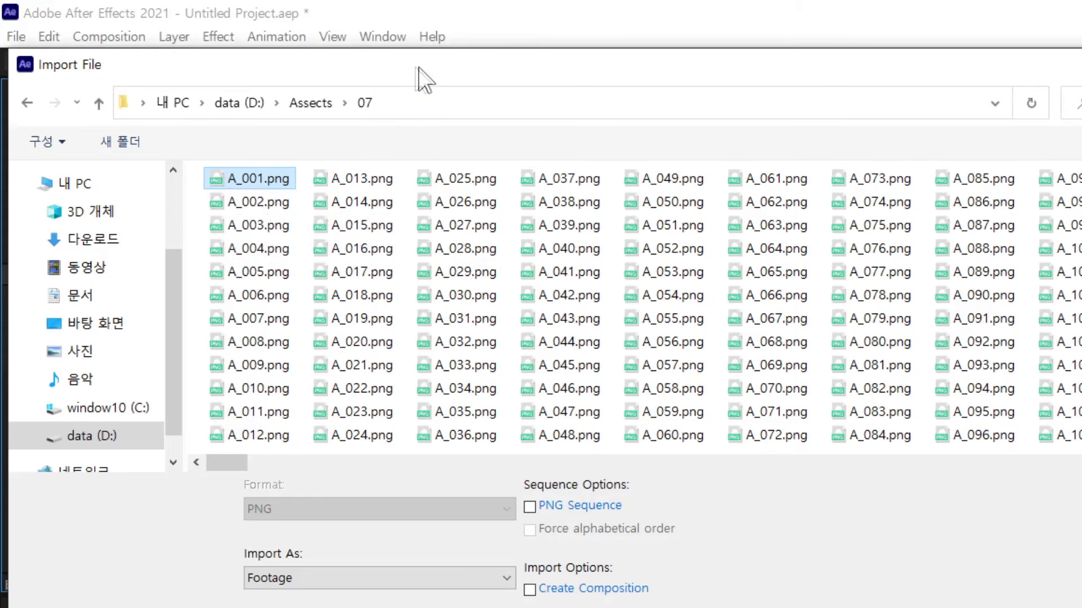
drag(415, 77, 517, 109)
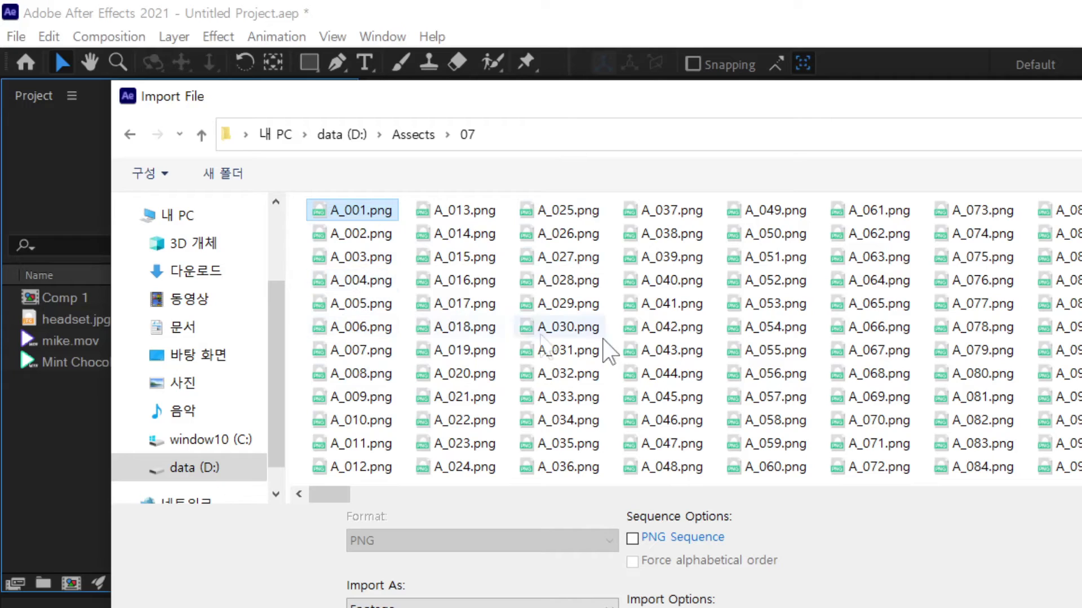
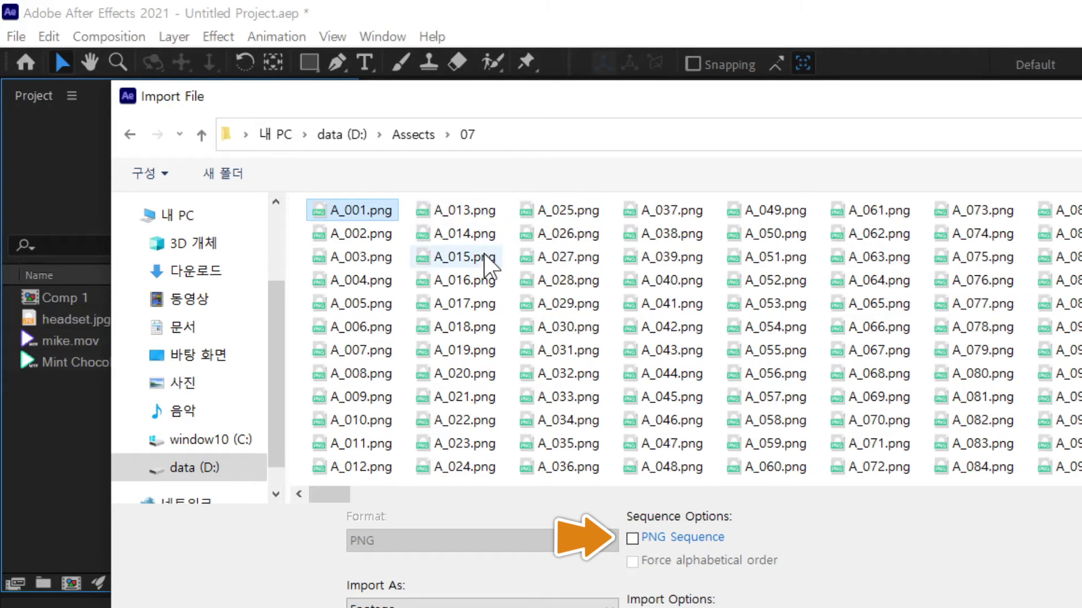
Step: Import only the still A_001.png from the 07 folder, with PNG Sequence left unticked
mouse_move(488, 241)
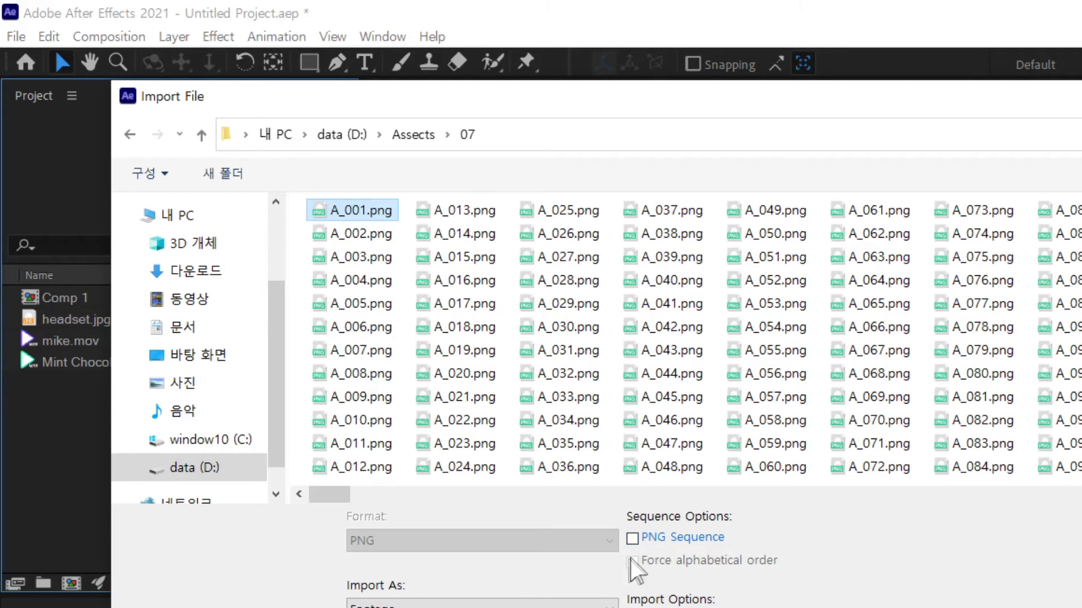
click(362, 213)
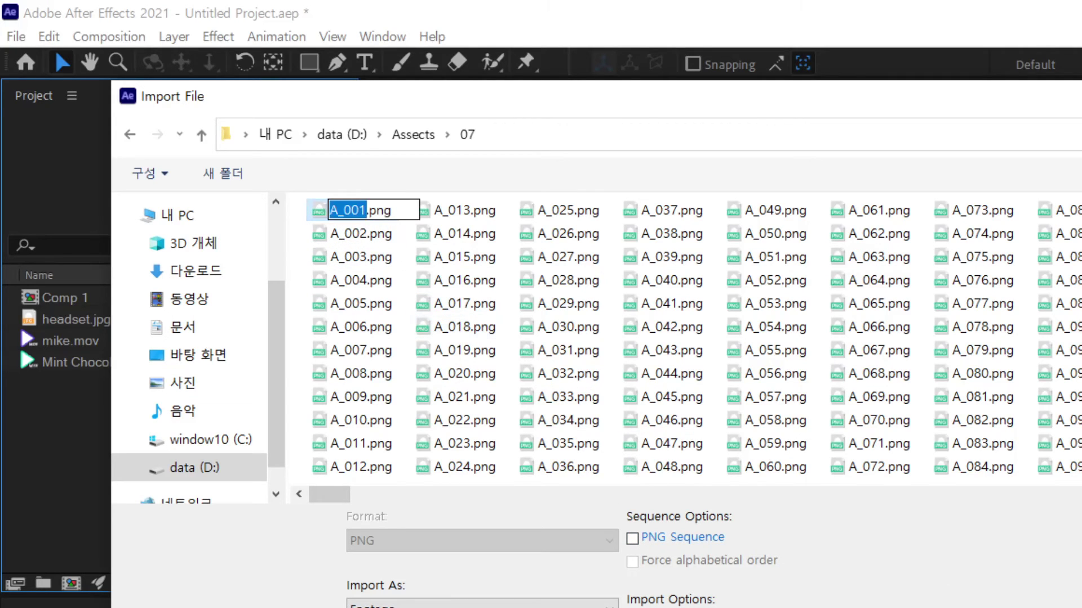
key(Escape)
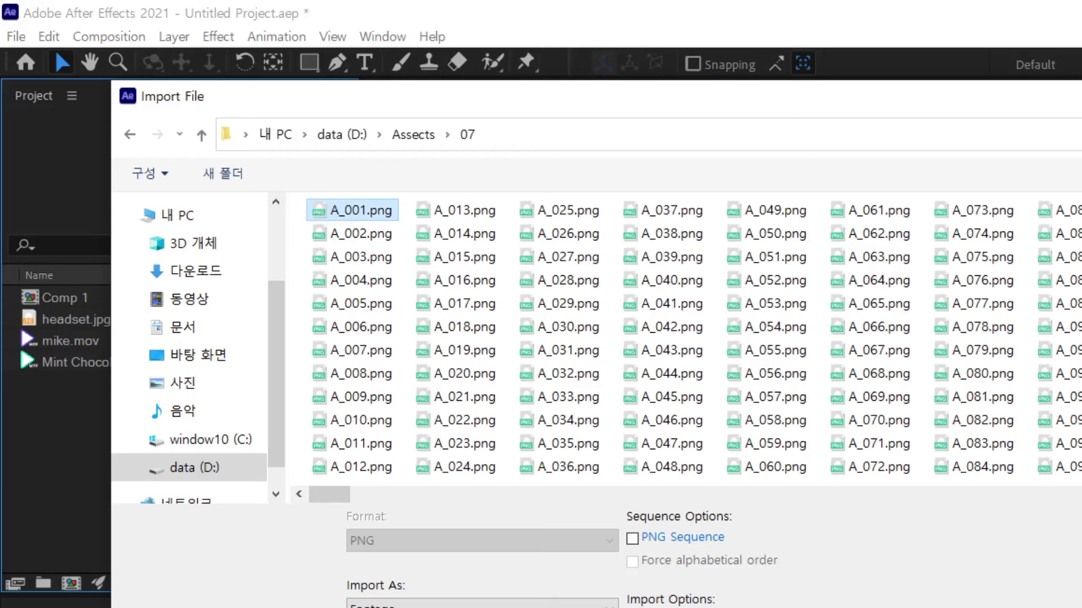
key(Return)
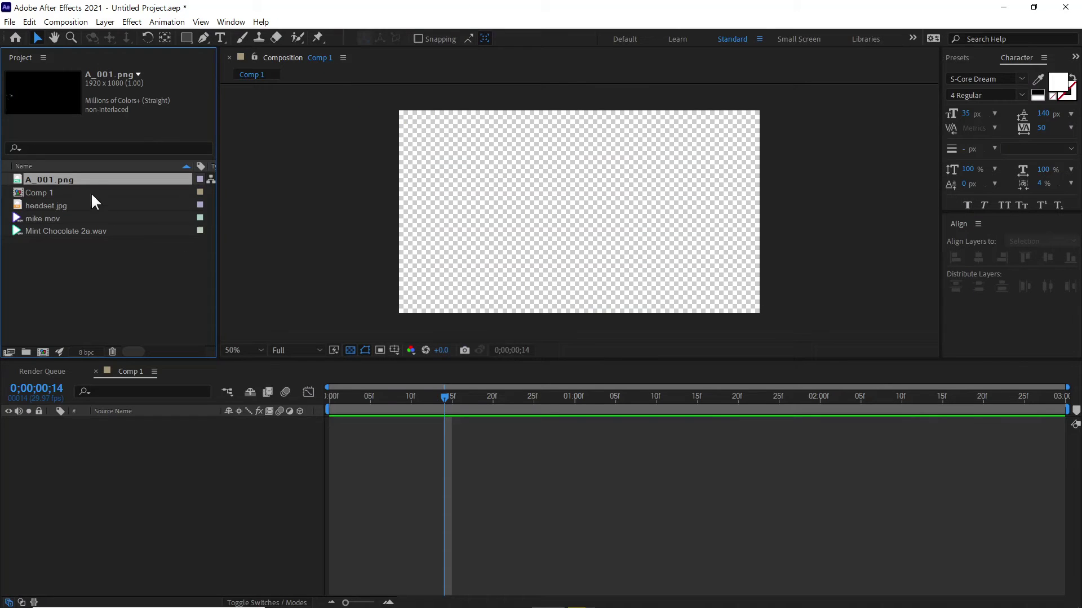
Step: Add A_001.png to Comp 1 as a layer, shift it so the lettering shows, and scrub back
drag(109, 181, 210, 448)
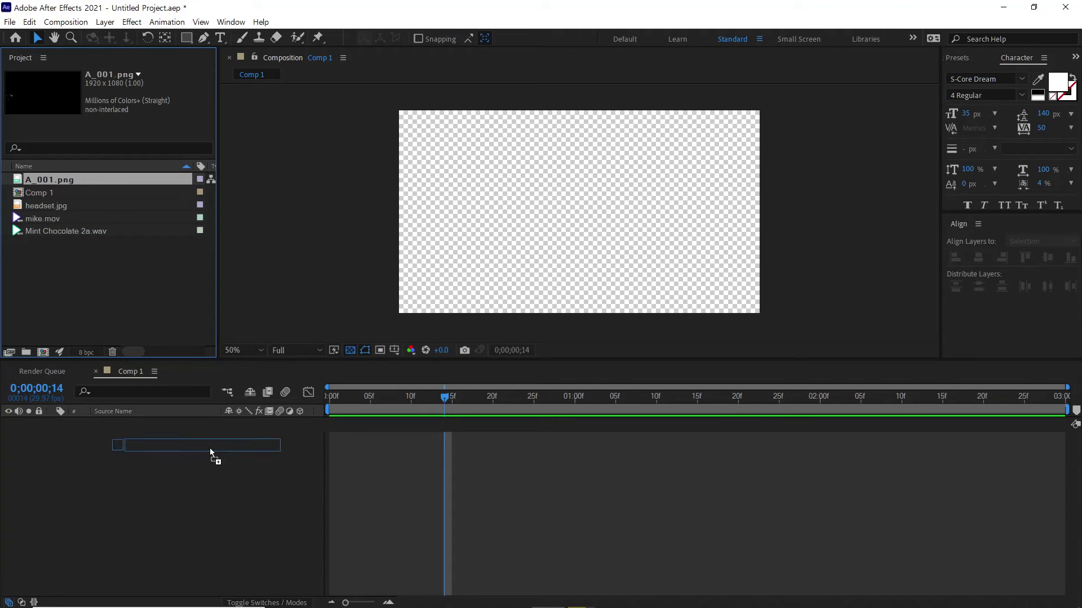
drag(210, 448, 210, 451)
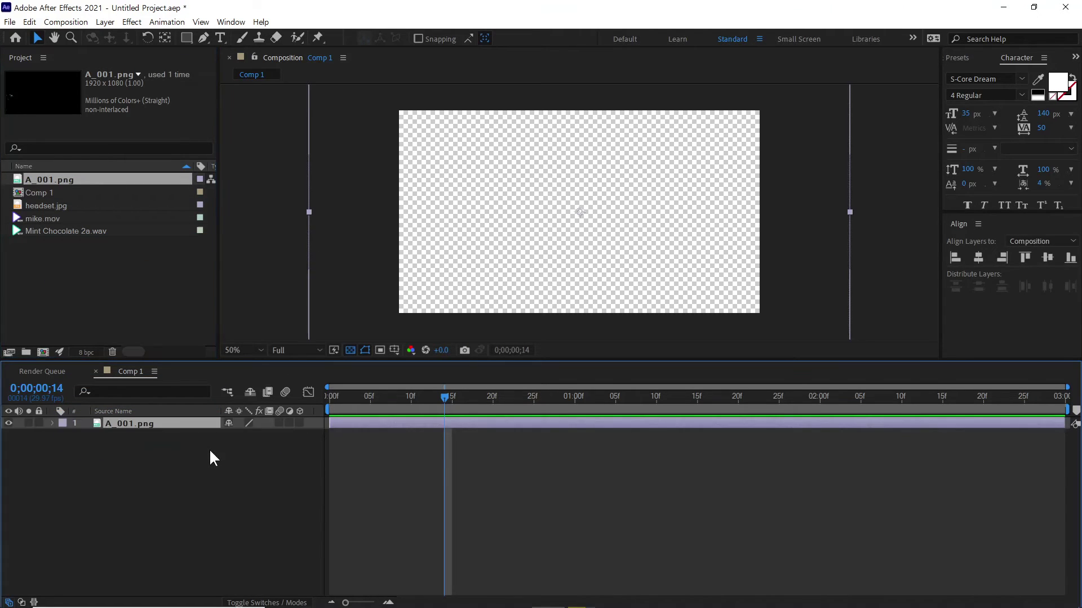
drag(466, 272, 515, 250)
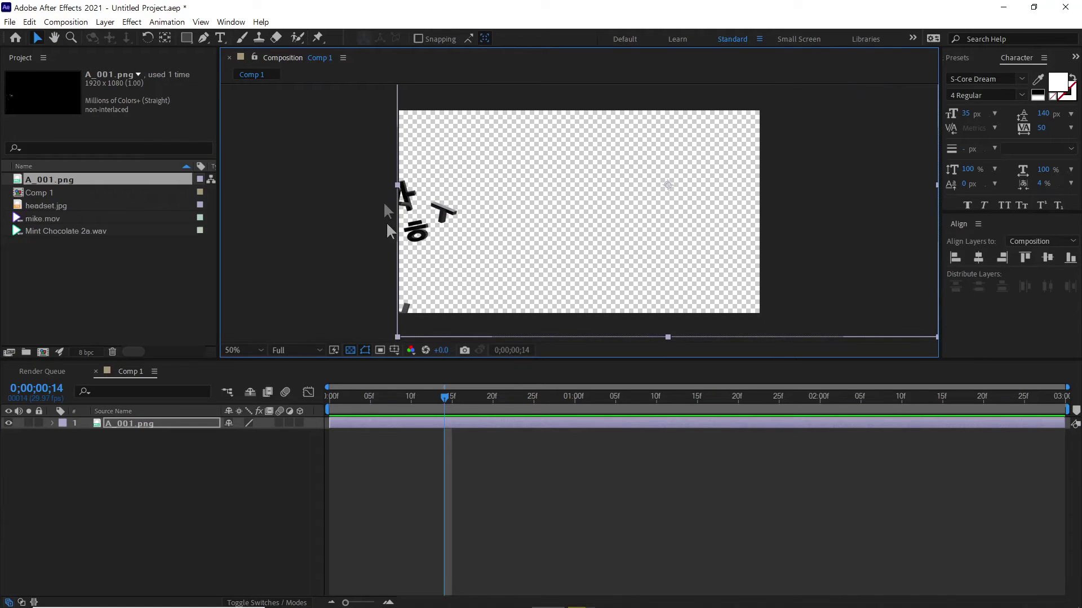
mouse_move(754, 397)
mouse_down()
mouse_move(364, 403)
mouse_move(387, 414)
mouse_up()
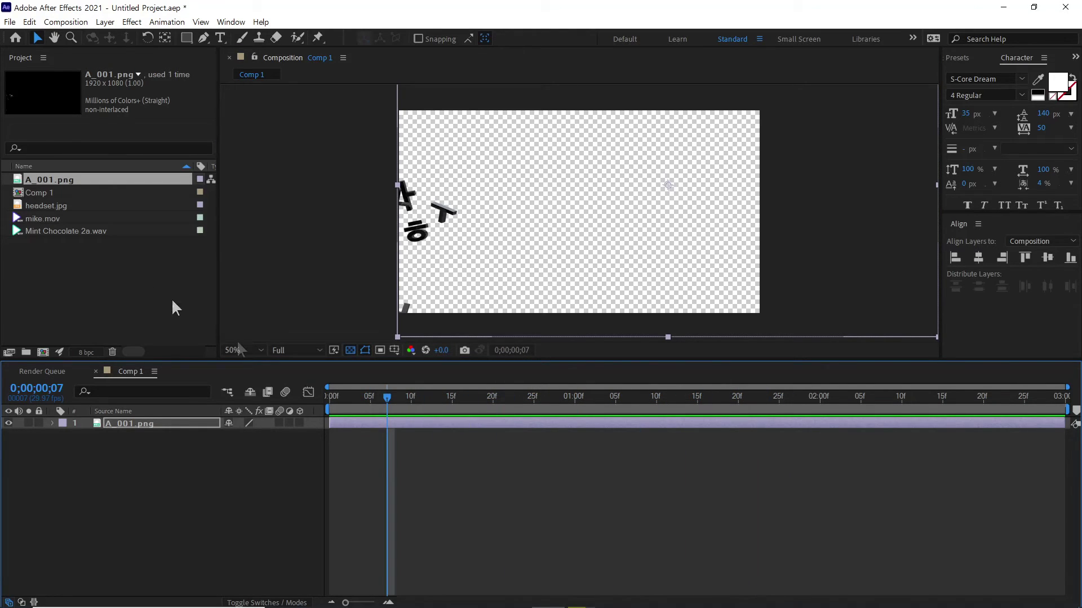
Step: In the 07 folder's import dialog, select A_039.png and turn on PNG Sequence
click(105, 263)
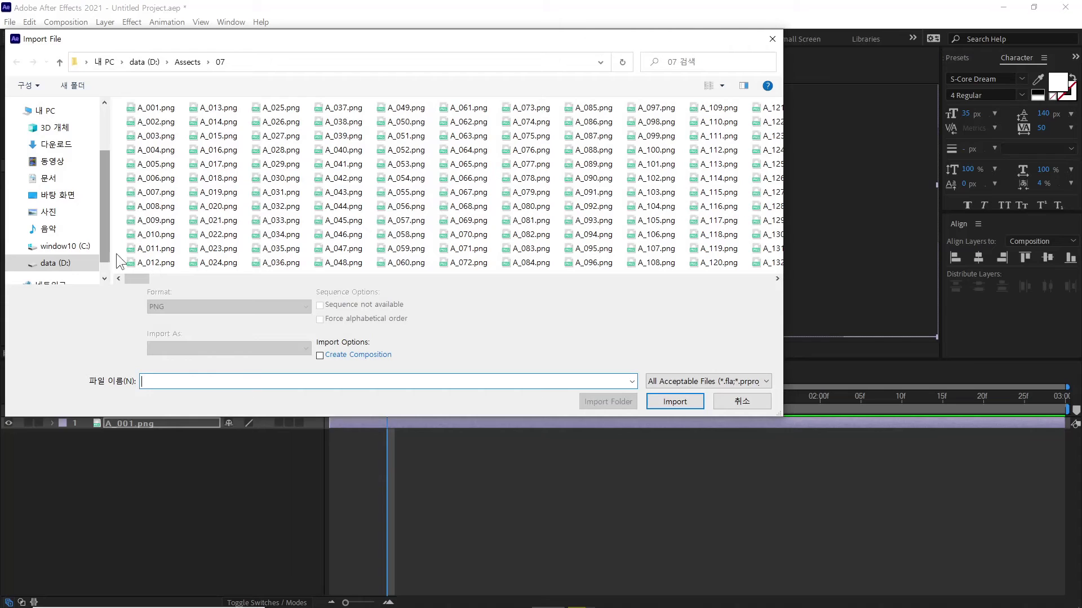
click(146, 111)
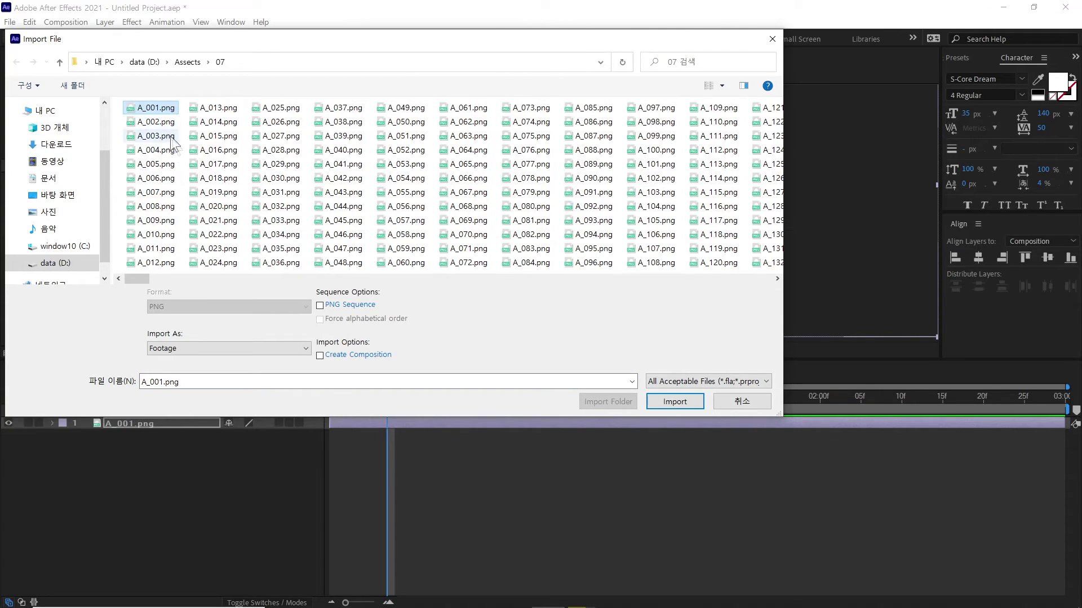
click(217, 150)
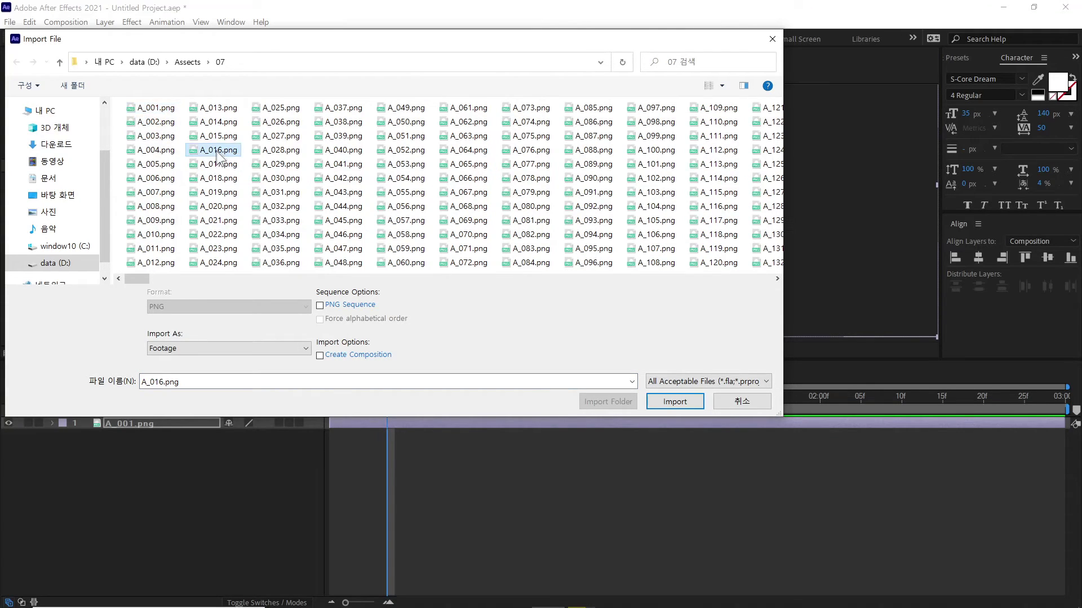
click(339, 193)
click(510, 151)
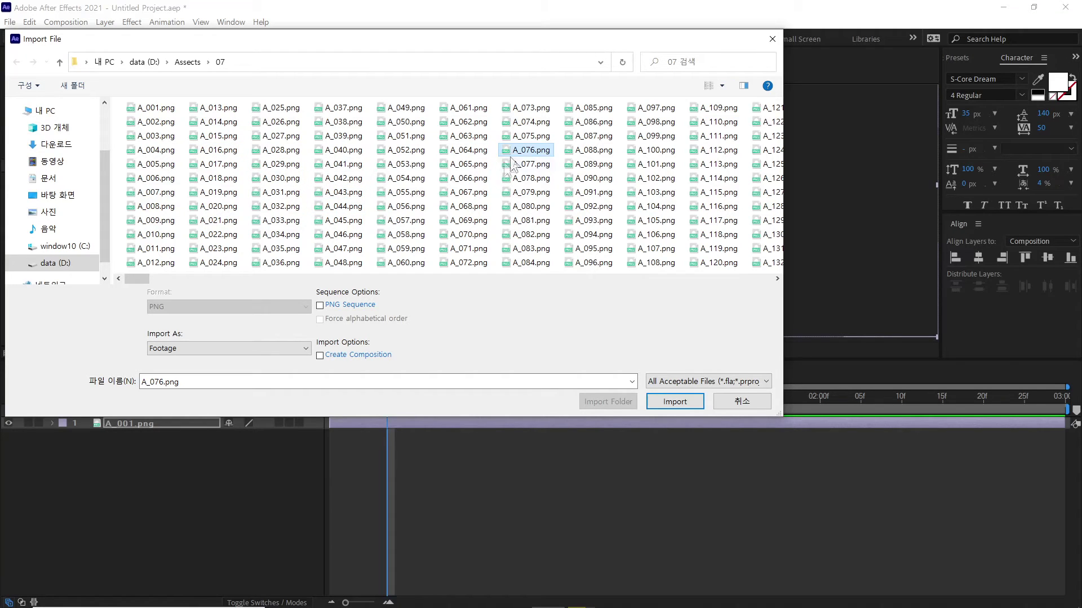
click(276, 136)
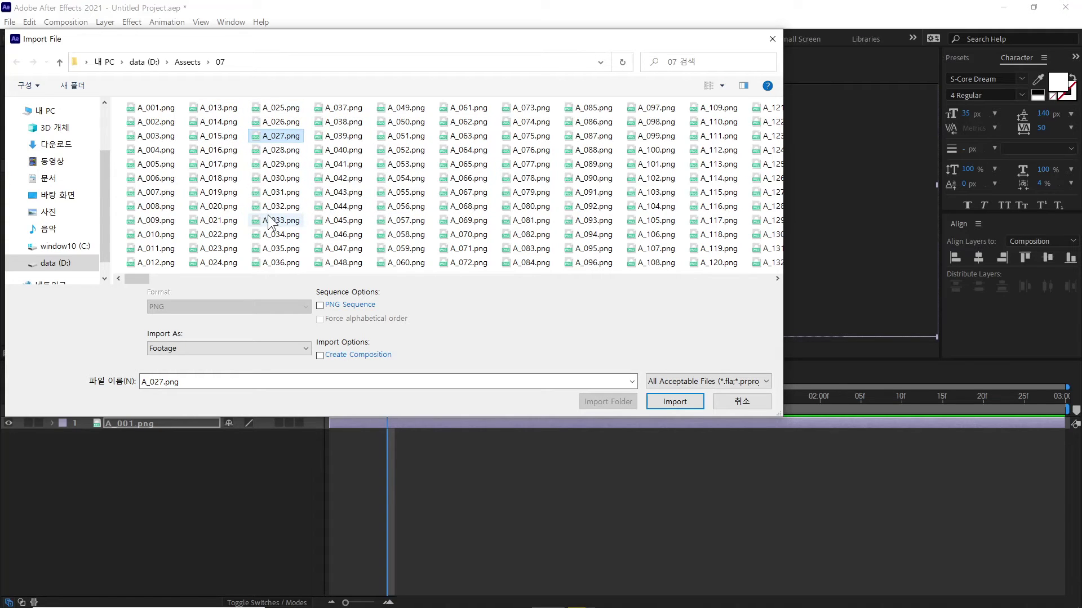
click(325, 138)
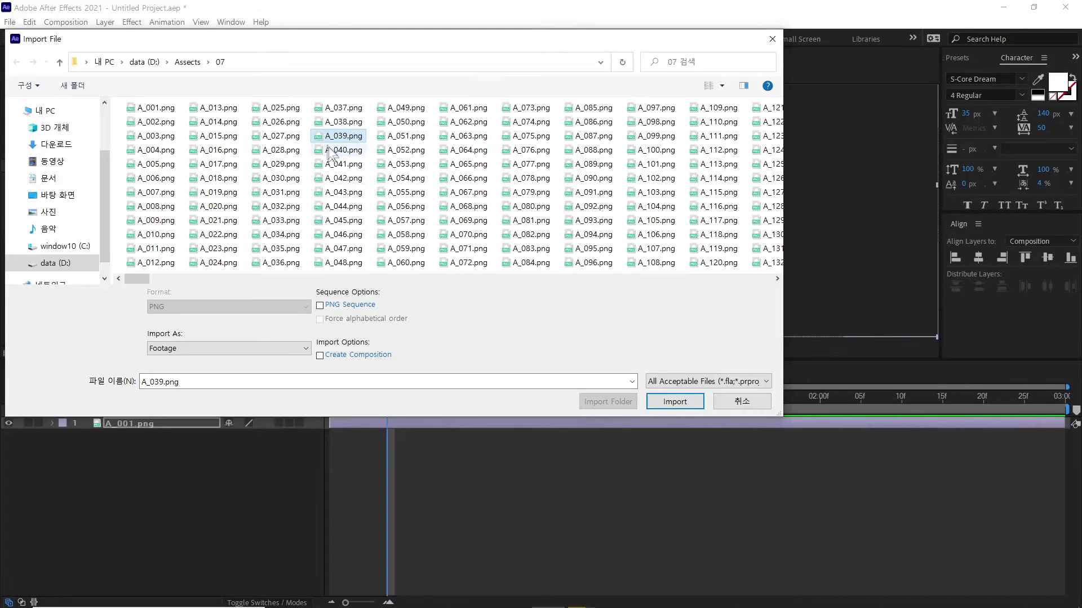
click(321, 305)
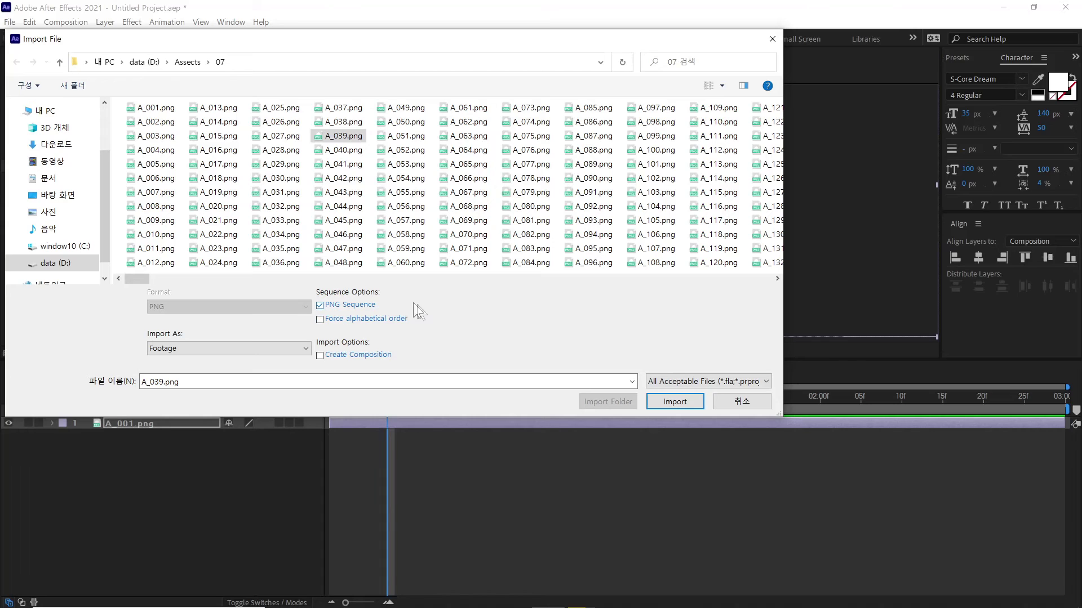
Step: Import the A_[001-301].png sequence and compare it with the still A_001.png item
click(672, 402)
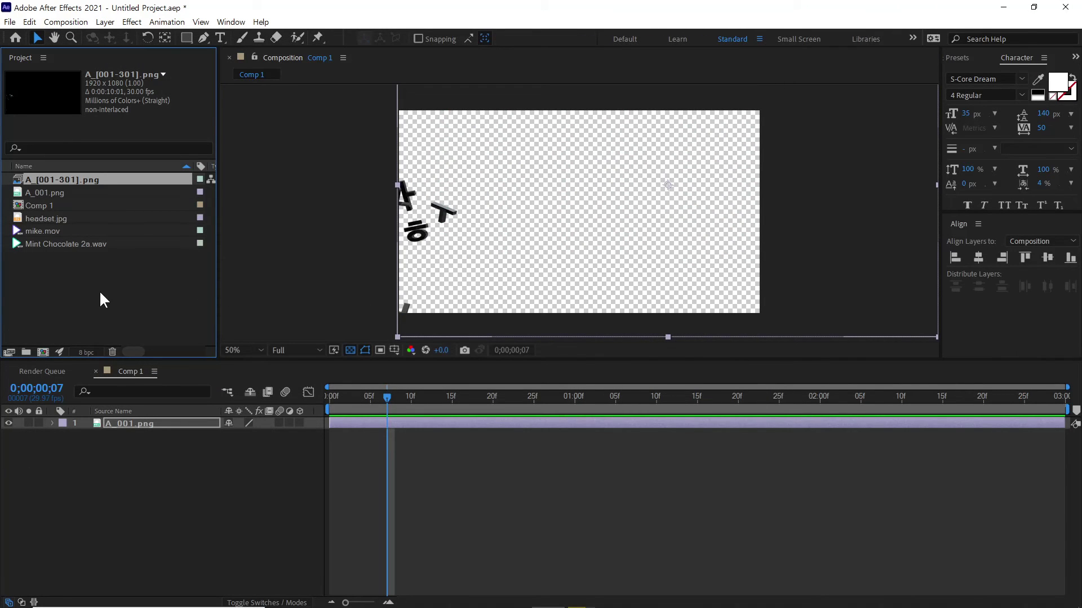
click(46, 192)
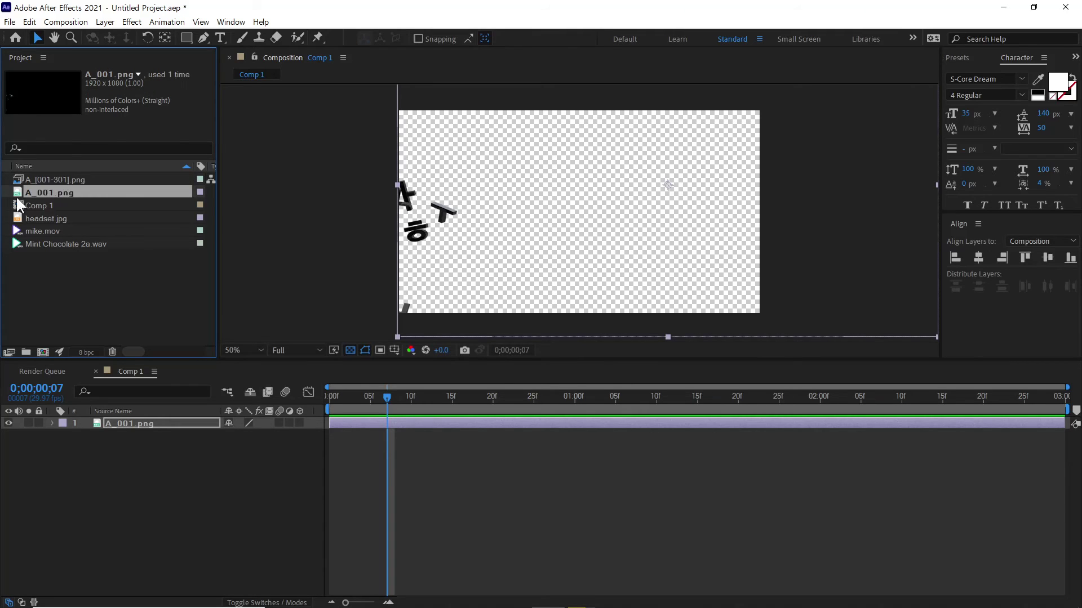
click(49, 180)
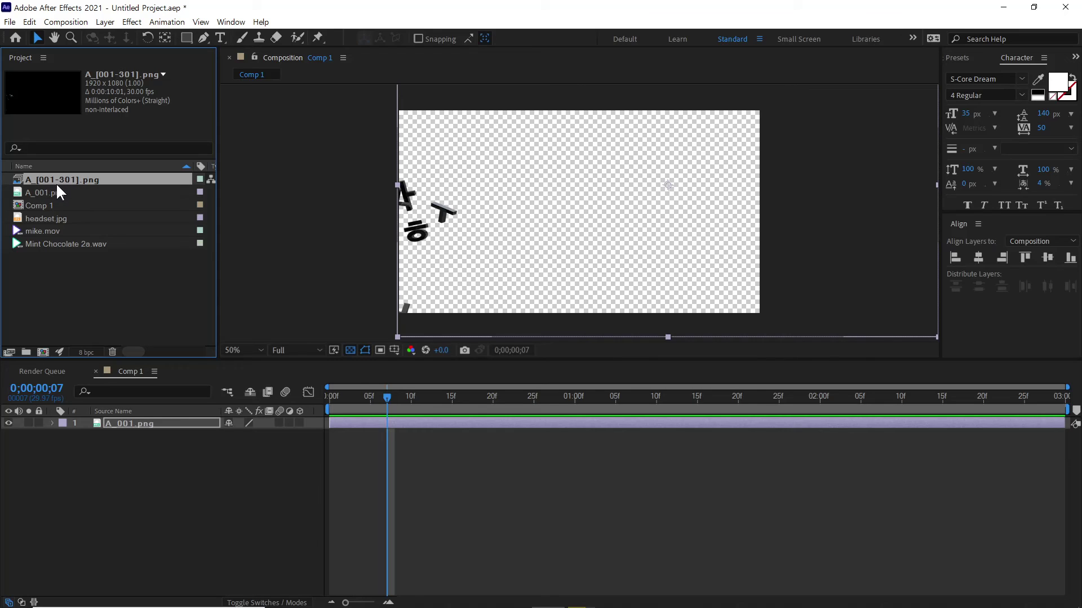
click(52, 192)
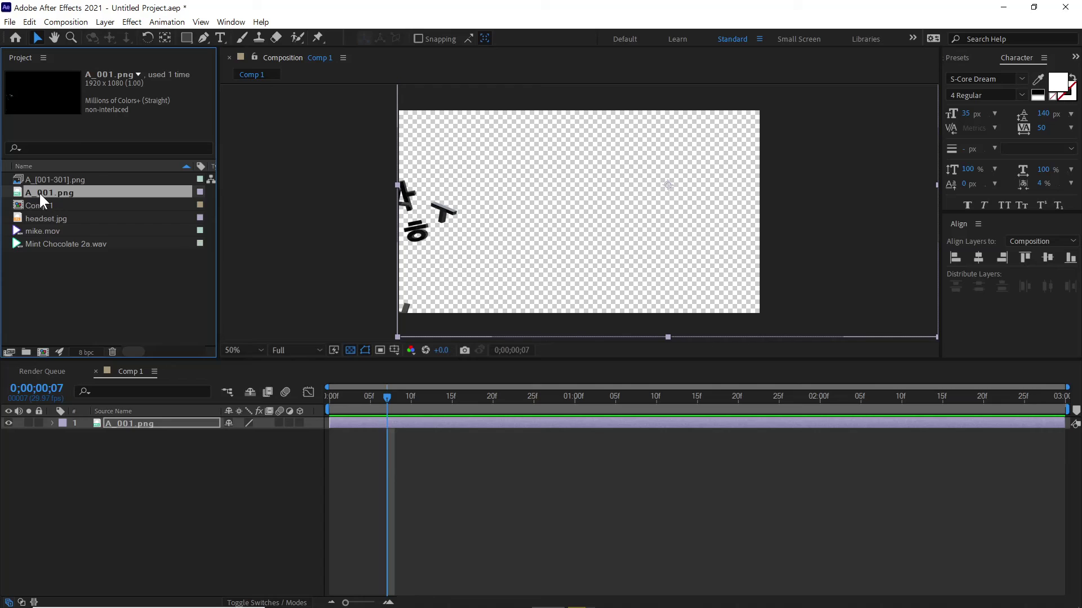
click(52, 180)
Step: Delete the A_001.png layer from Comp 1
click(161, 470)
click(140, 424)
key(Delete)
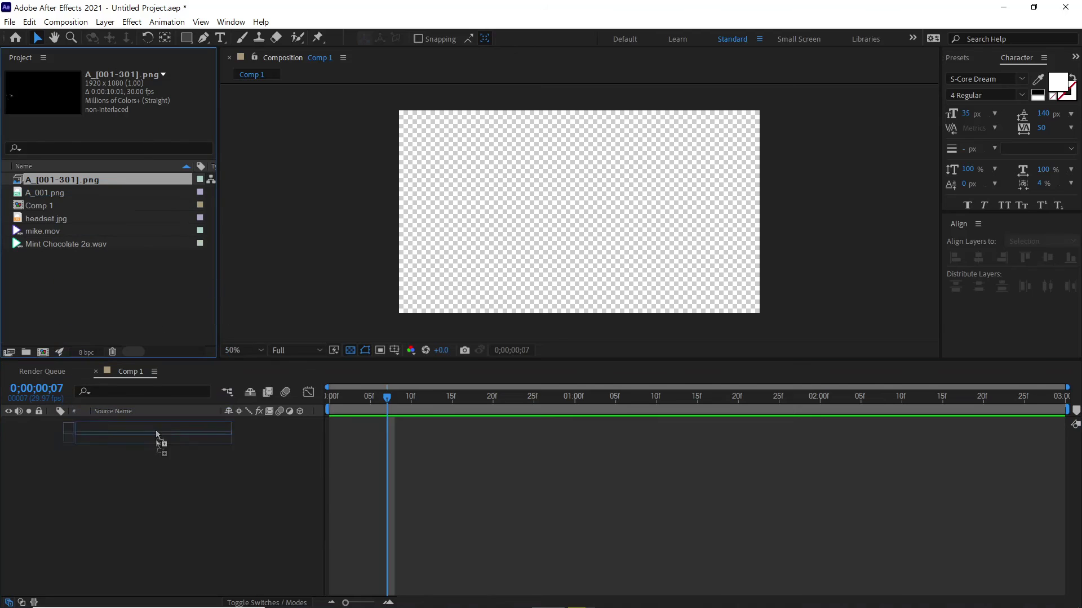
Step: Add the A_[001-301].png sequence to Comp 1 and align it to the left edge
drag(104, 178, 169, 448)
click(487, 226)
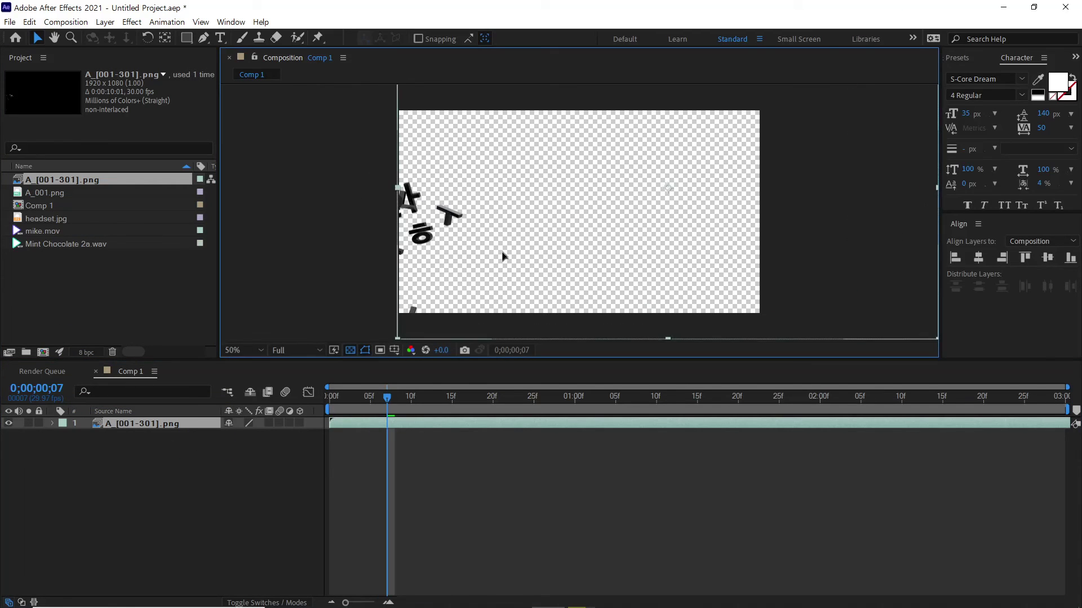
drag(485, 220, 495, 225)
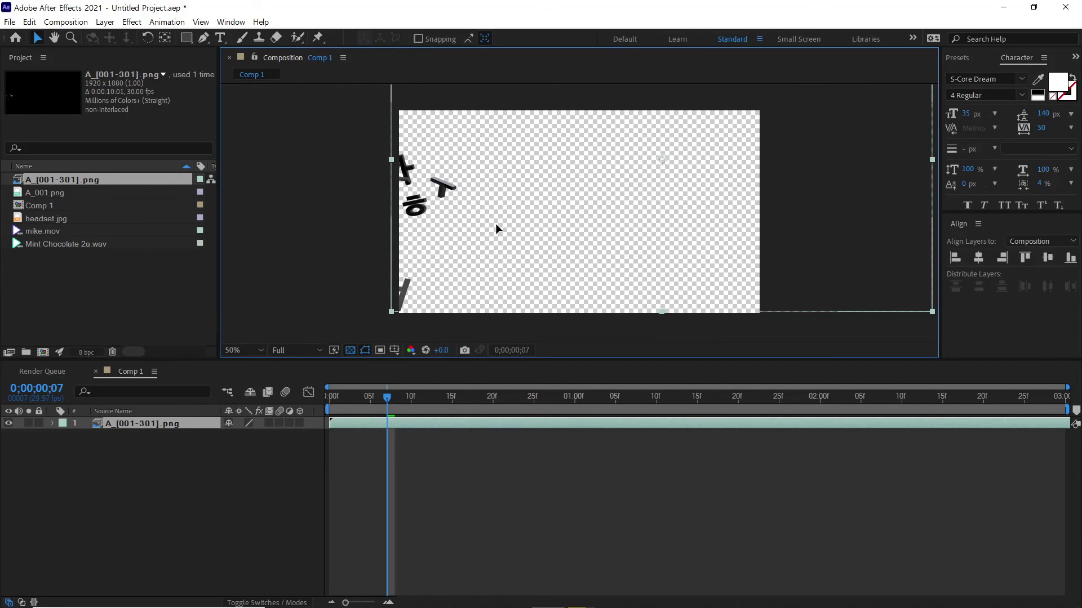
click(955, 257)
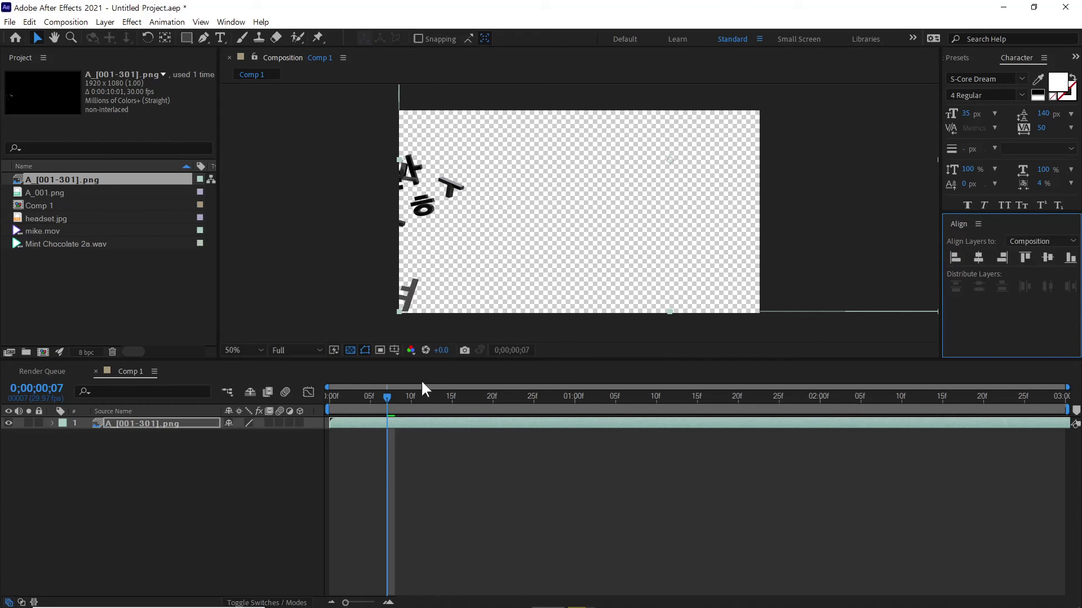
Step: Preview the letter animation and toggle the transparency checkerboard off and back on
mouse_move(380, 399)
mouse_down()
mouse_move(529, 411)
mouse_move(393, 440)
mouse_move(515, 428)
mouse_up()
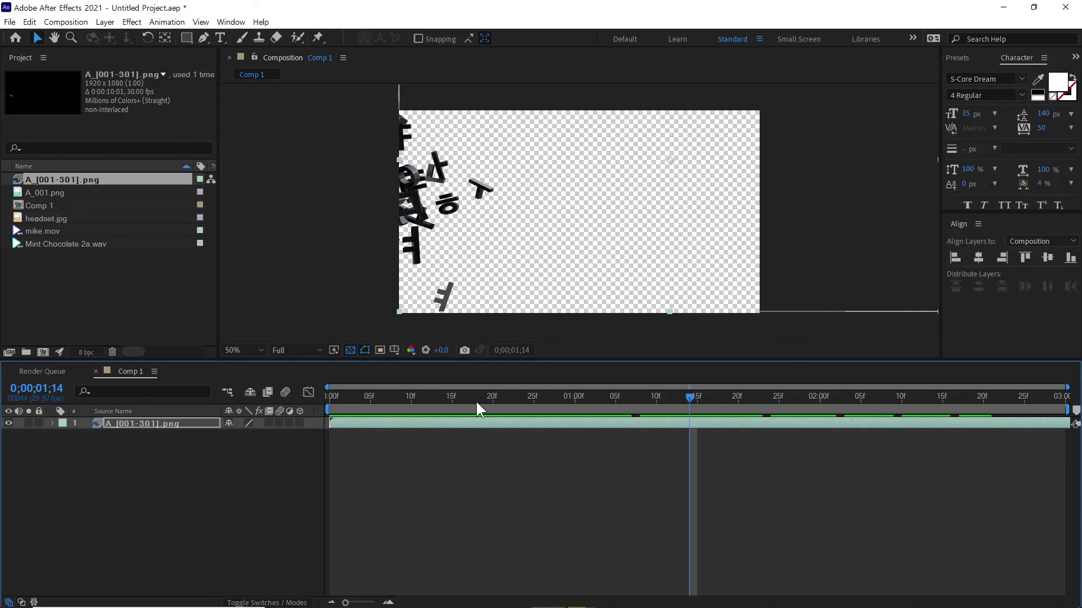
click(349, 349)
click(349, 350)
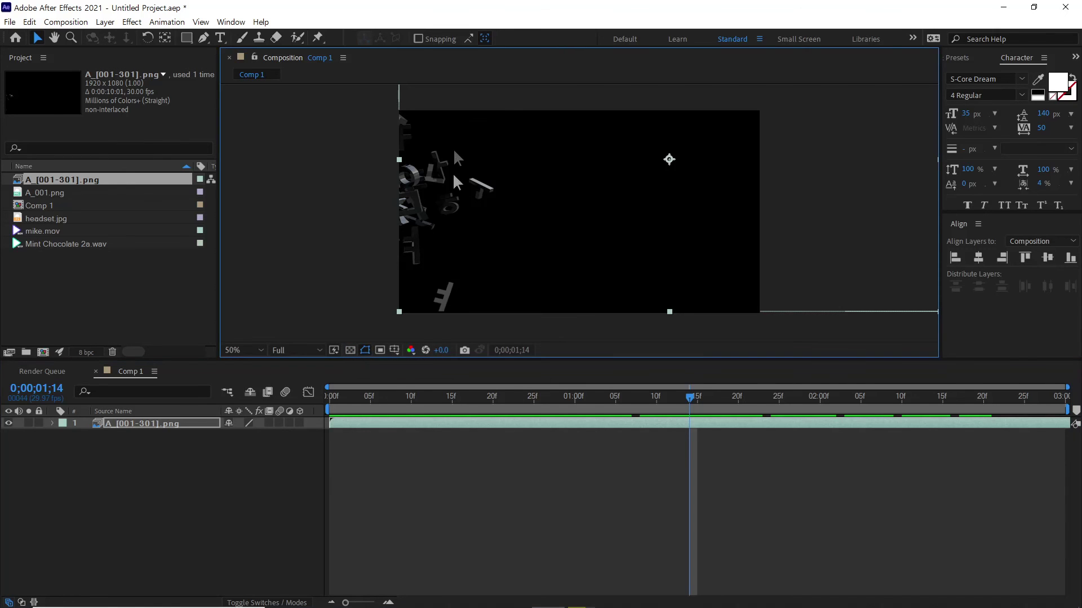
click(348, 349)
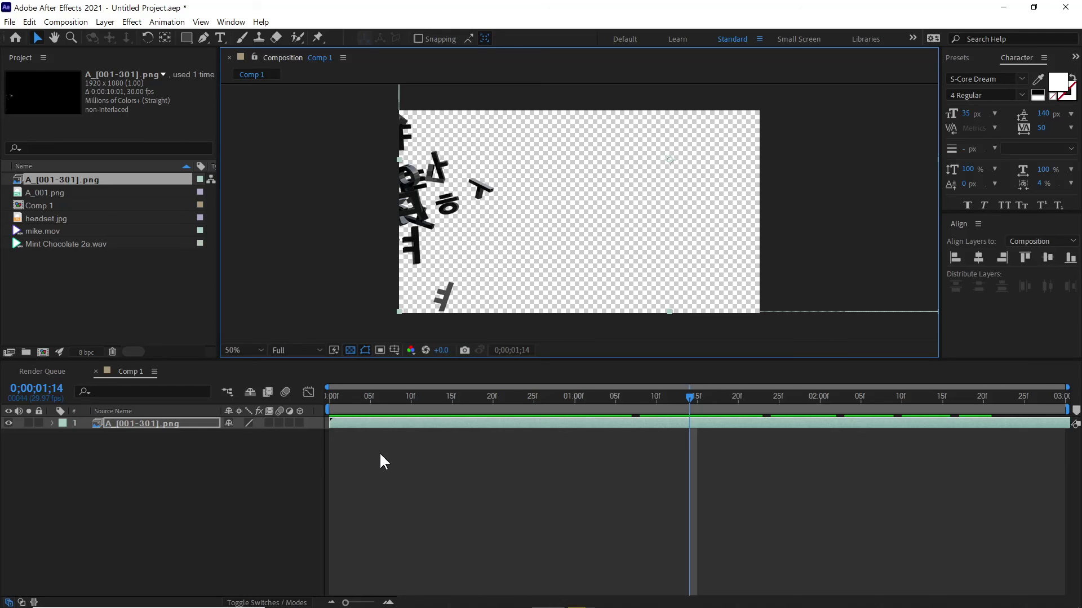
click(122, 299)
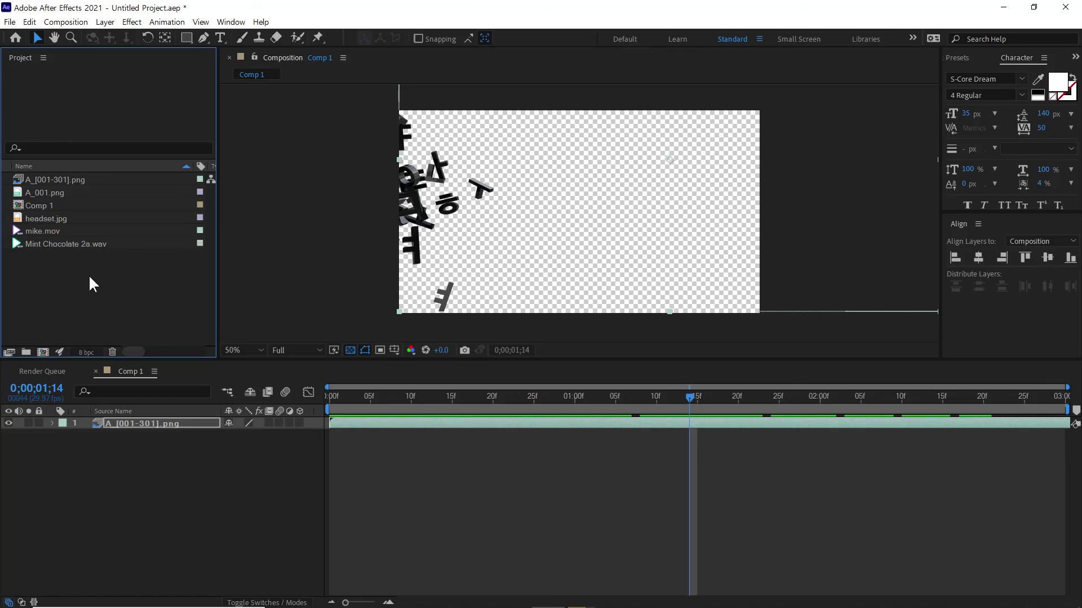
Step: Switch to File Explorer at D:\Assects and select Mint Chocolate 2a.mp3
key(alt+Tab)
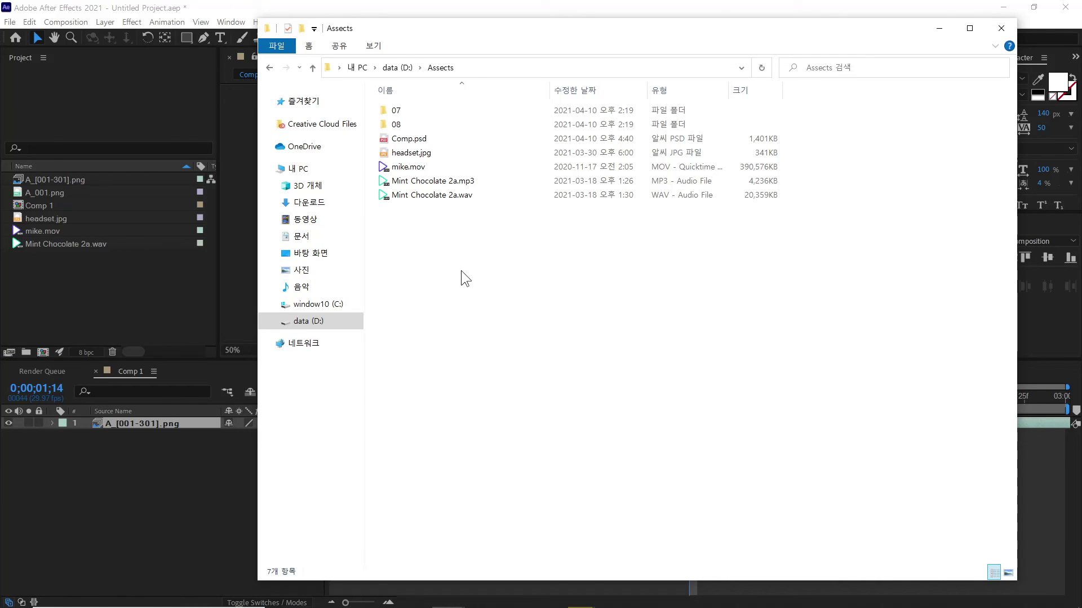
click(426, 181)
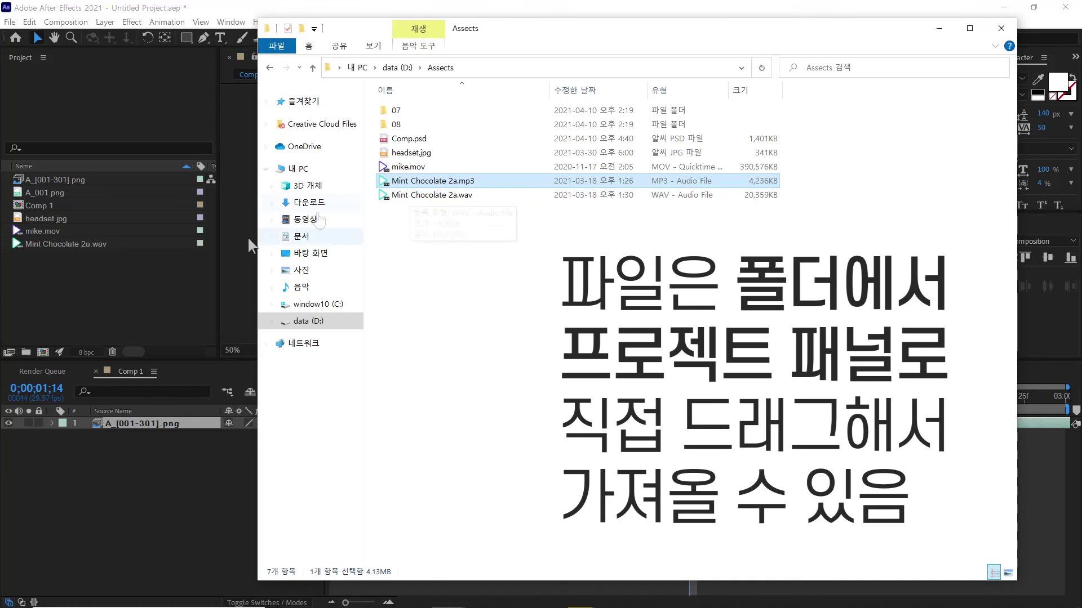
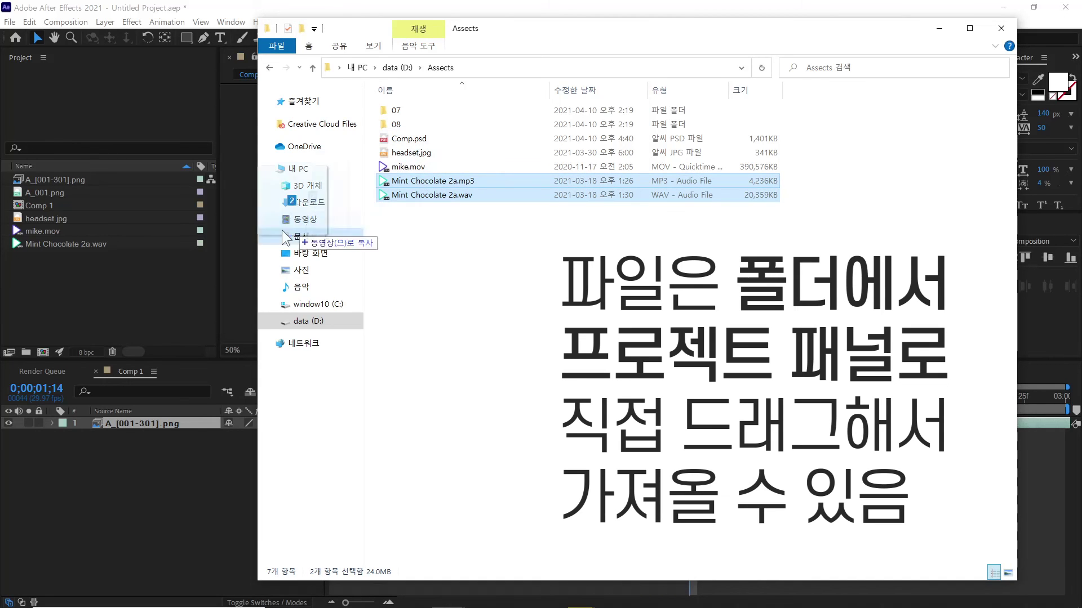
Step: Drag Mint Chocolate 2a.mp3 and Mint Chocolate 2a.wav from the Assects folder into the Project panel
drag(88, 309, 87, 309)
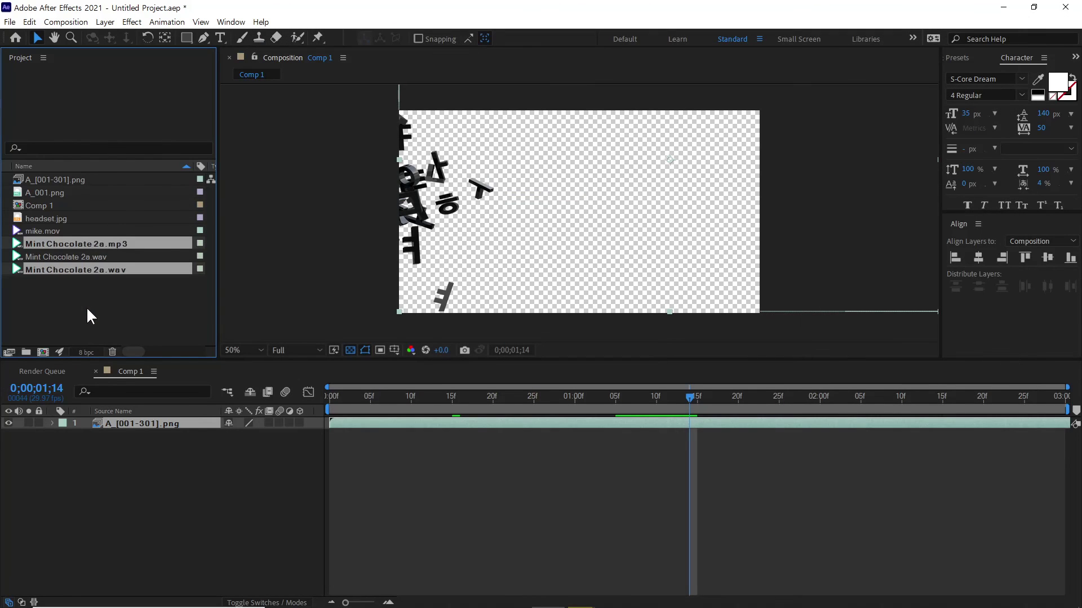
click(123, 296)
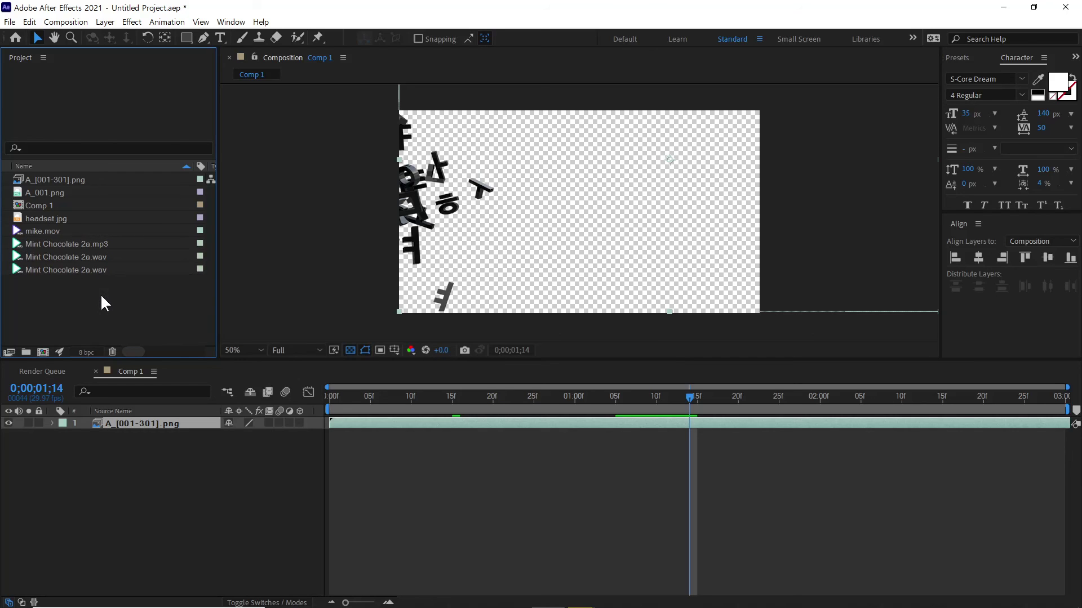